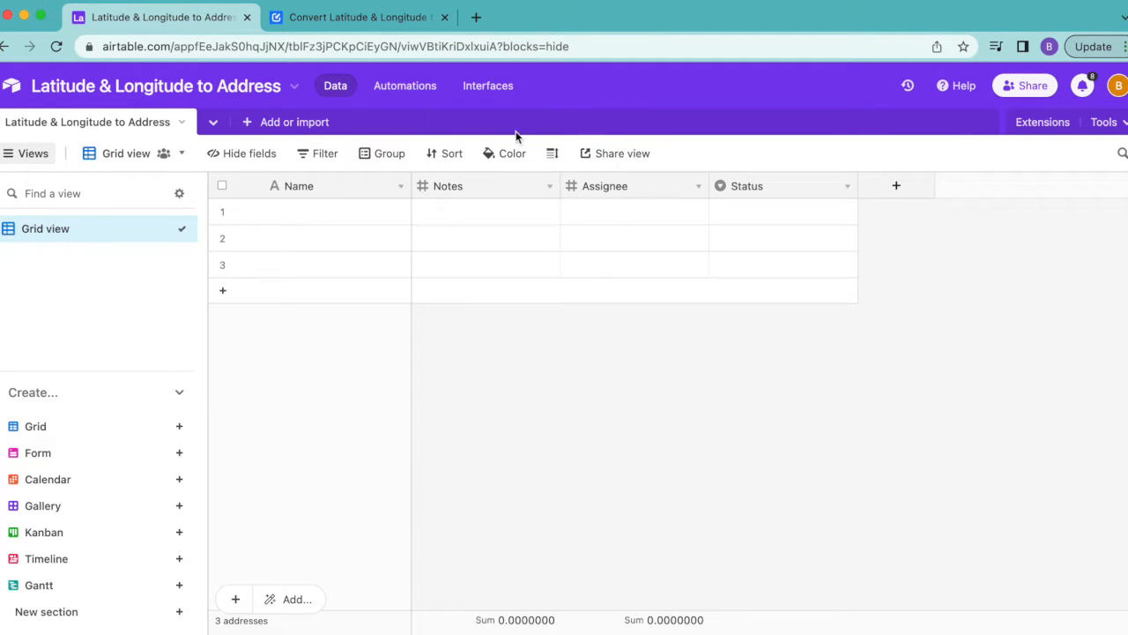
Skim the Data Fetcher tutorial on converting latitude and longitude to addresses, and return to the Airtable base
click(361, 16)
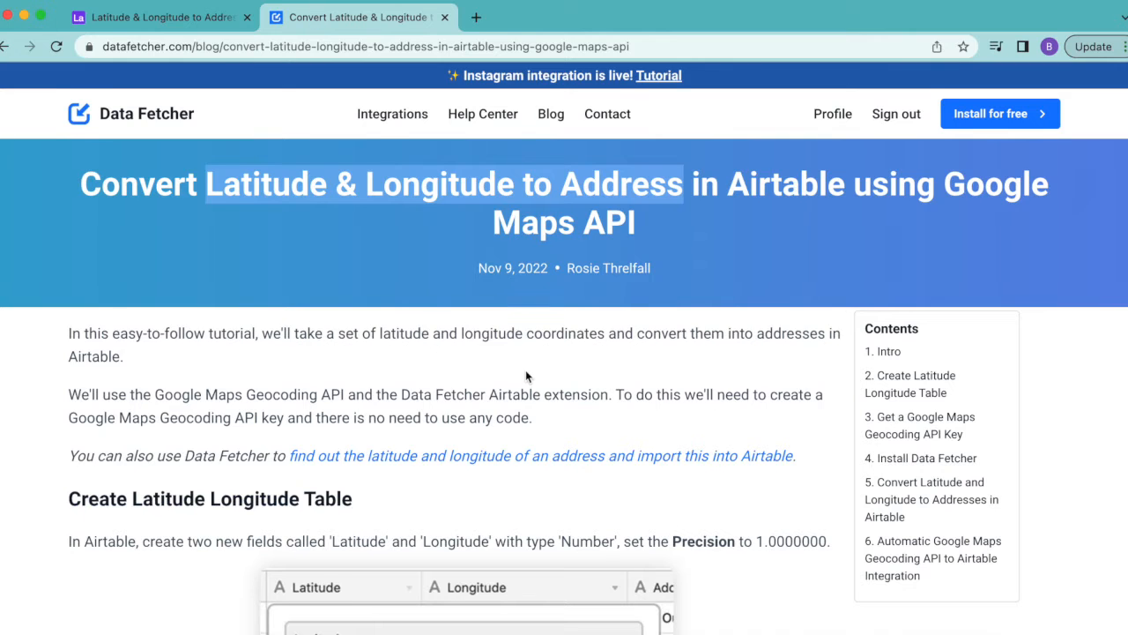
scroll(525, 371, down, 5)
scroll(525, 370, down, 1)
scroll(525, 377, down, 5)
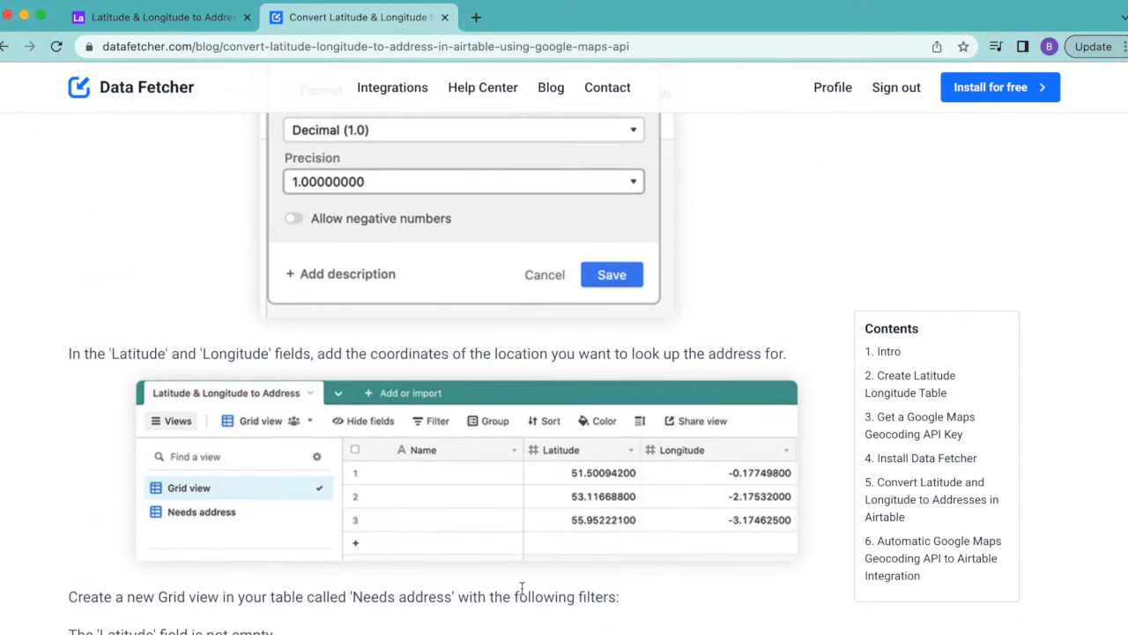
scroll(522, 588, down, 20)
scroll(522, 588, up, 5)
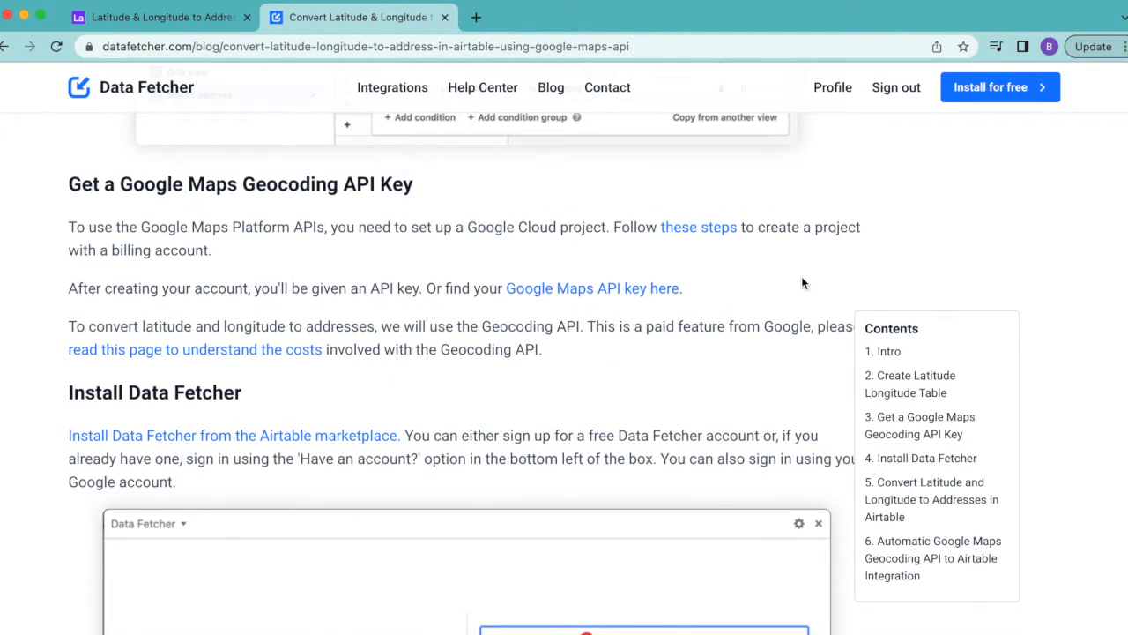
click(167, 18)
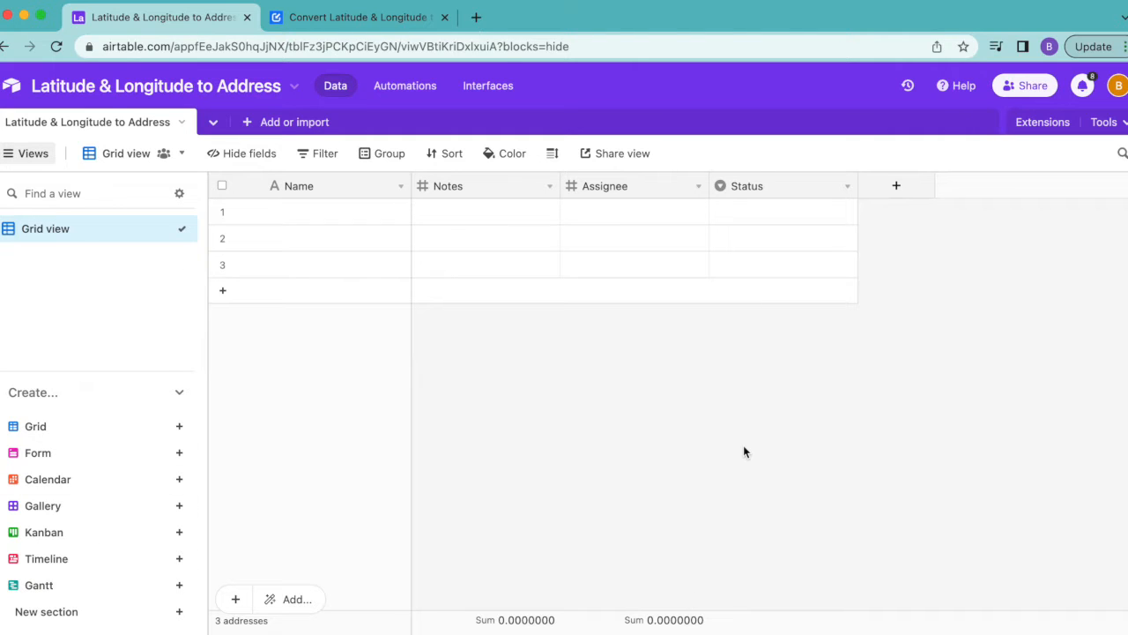
Check the table's name and record-name settings, and close them without making changes
double_click(69, 129)
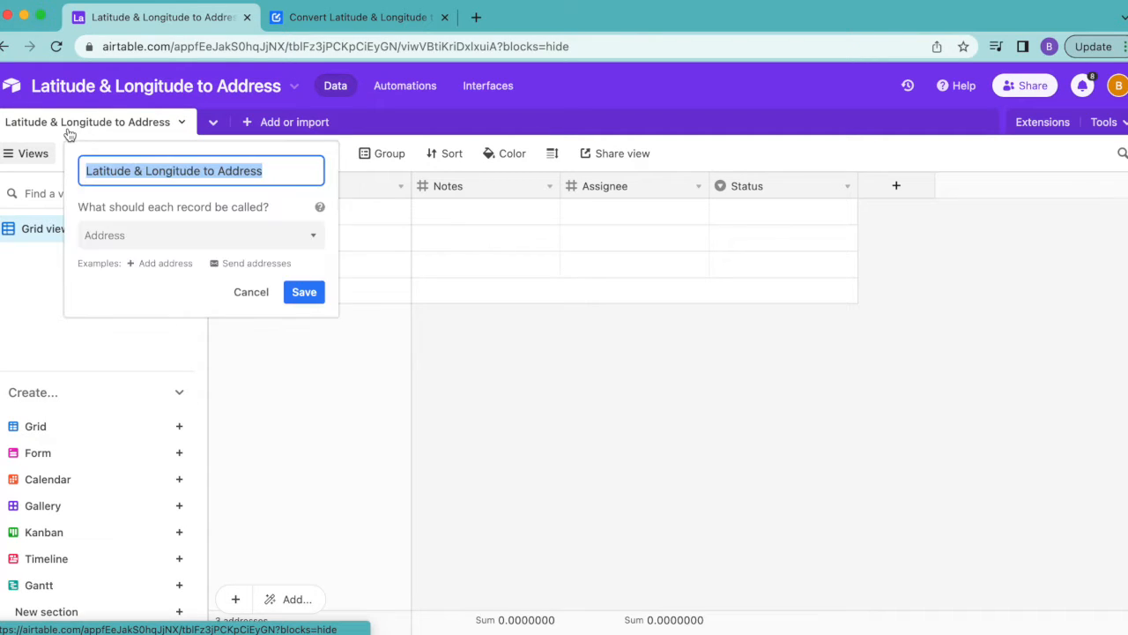
click(560, 415)
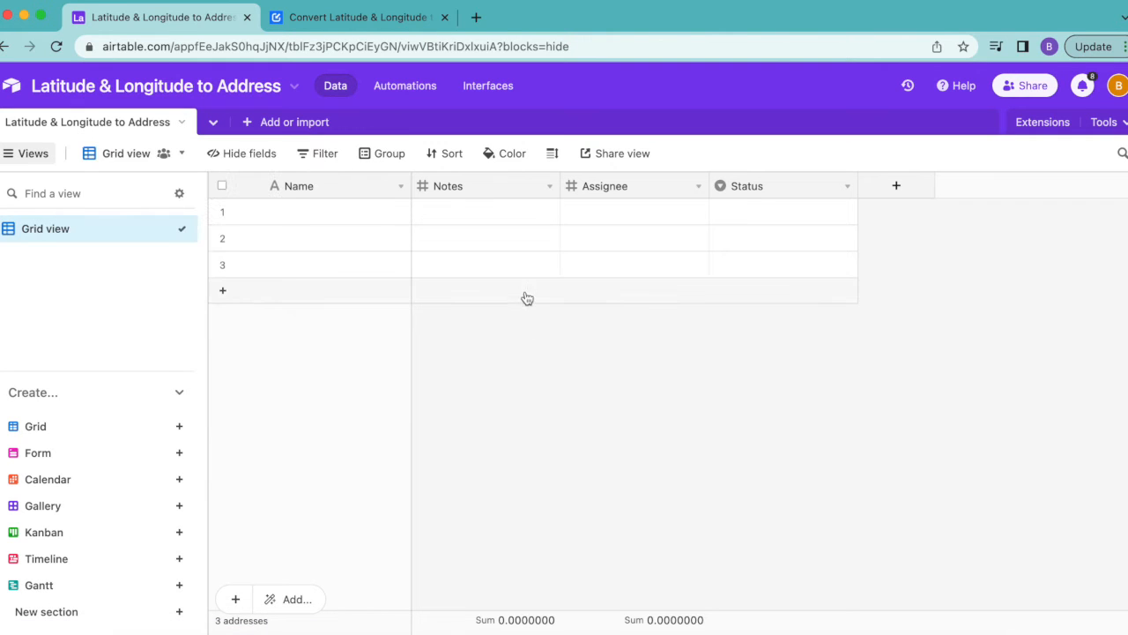
Rename the Notes field to "Latitude", choose Number as its field type, and save it
double_click(480, 183)
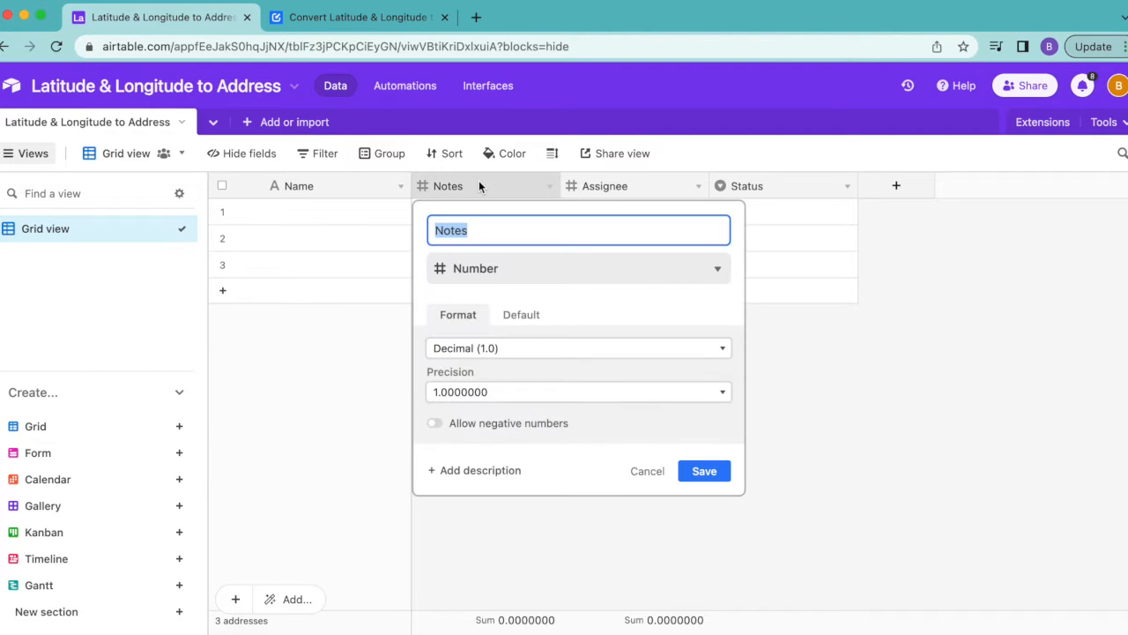
text(Latitude)
click(569, 269)
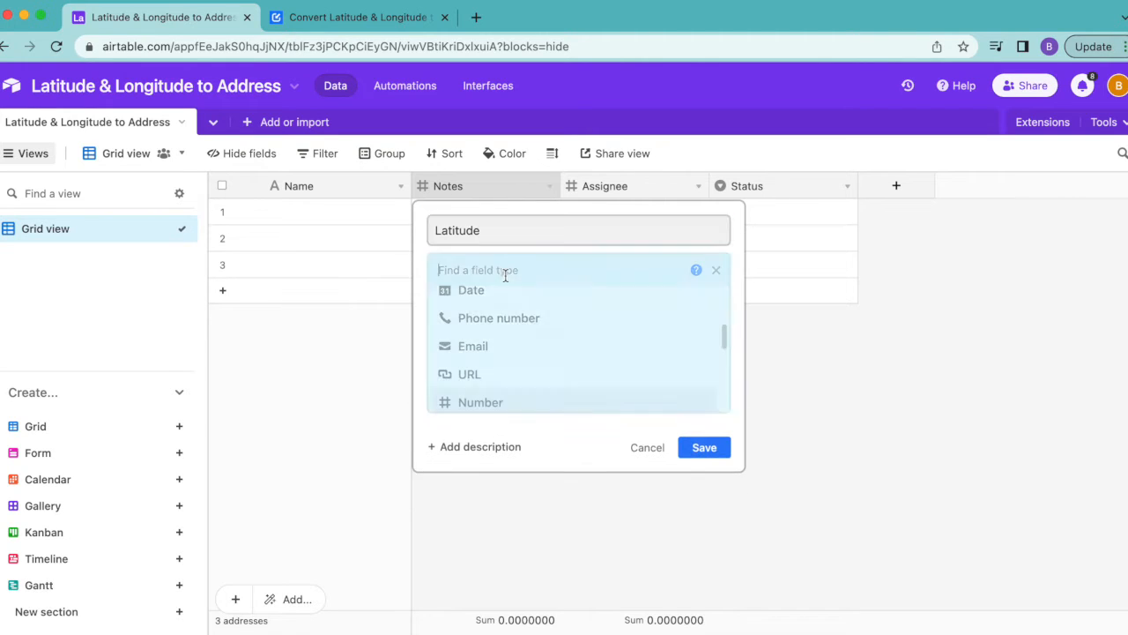
click(543, 401)
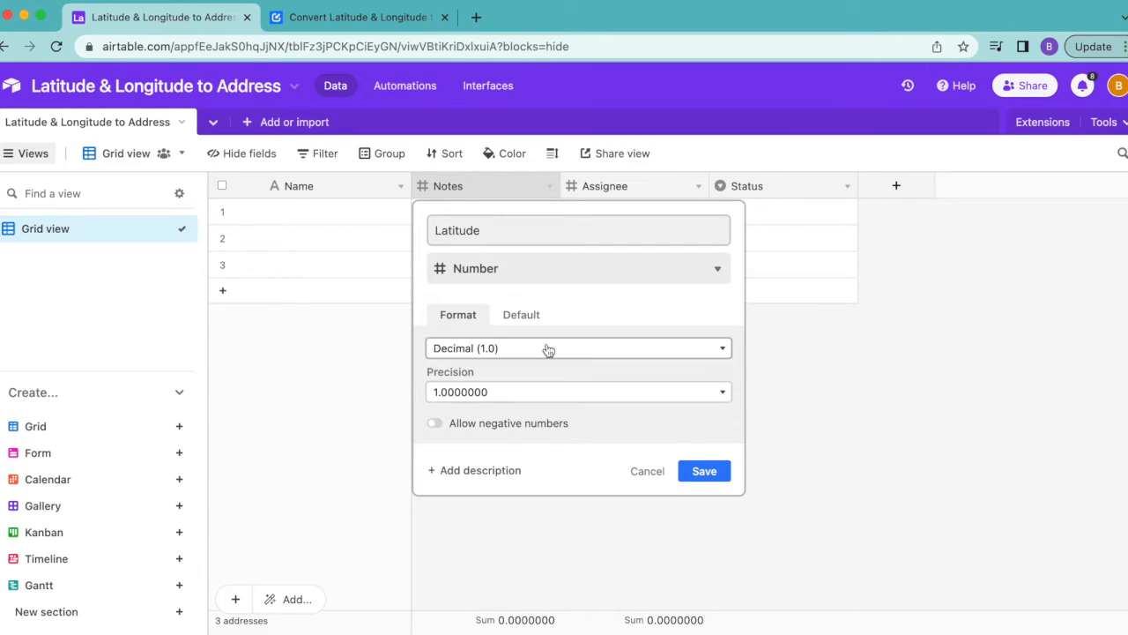
click(705, 471)
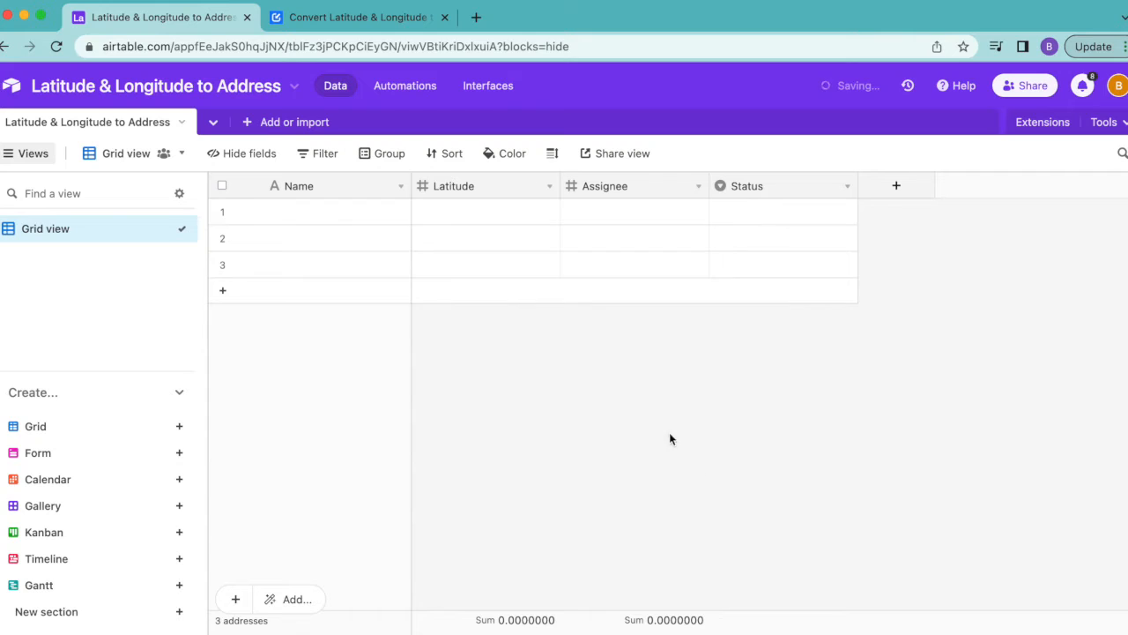
Rename the Assignee field to "Longitude", choose Number as its field type, and save it
double_click(588, 183)
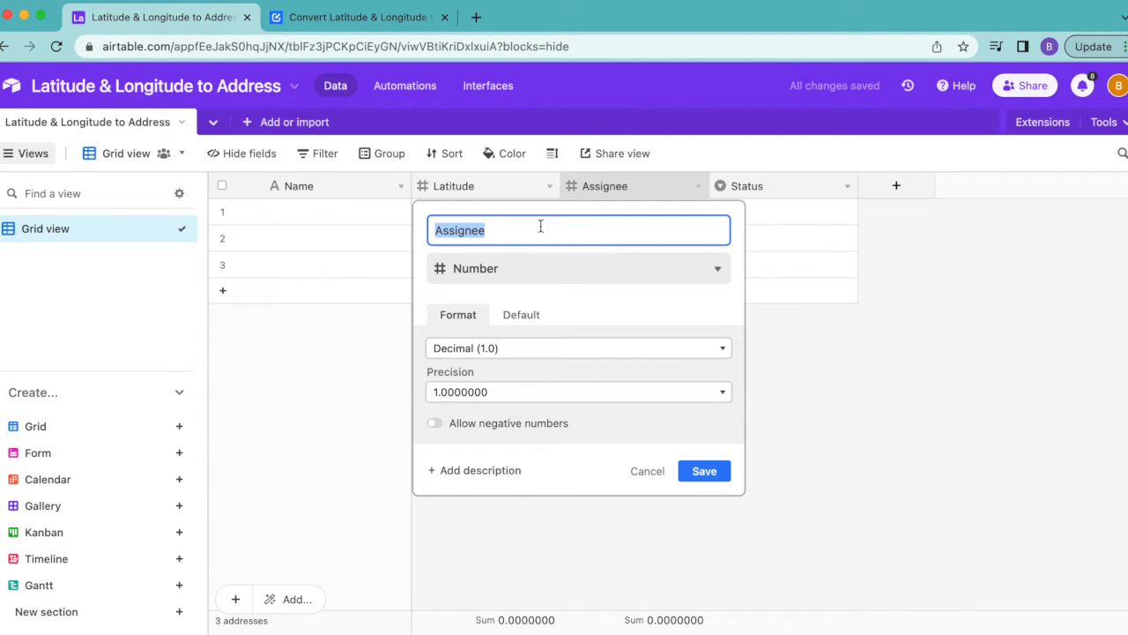
text(Longitude)
click(473, 273)
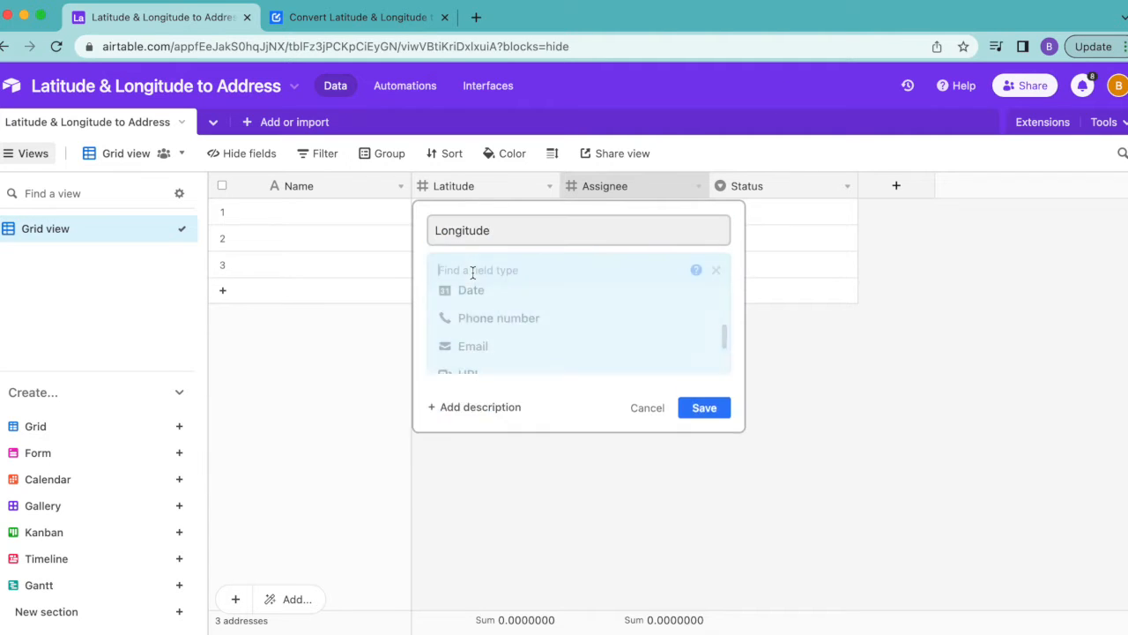
click(489, 405)
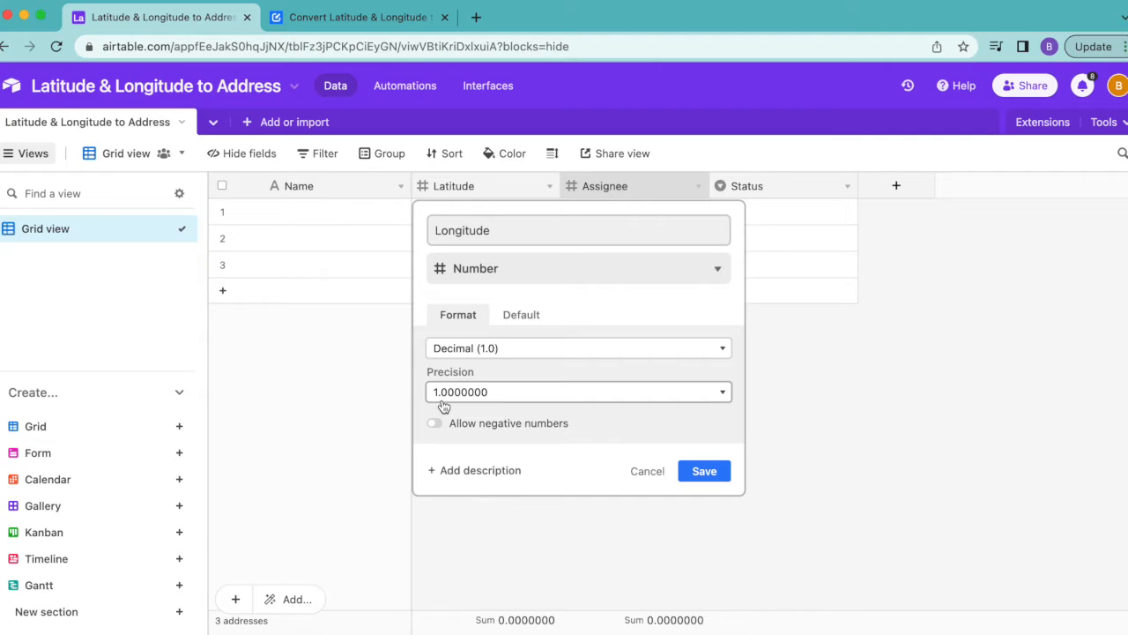
click(706, 476)
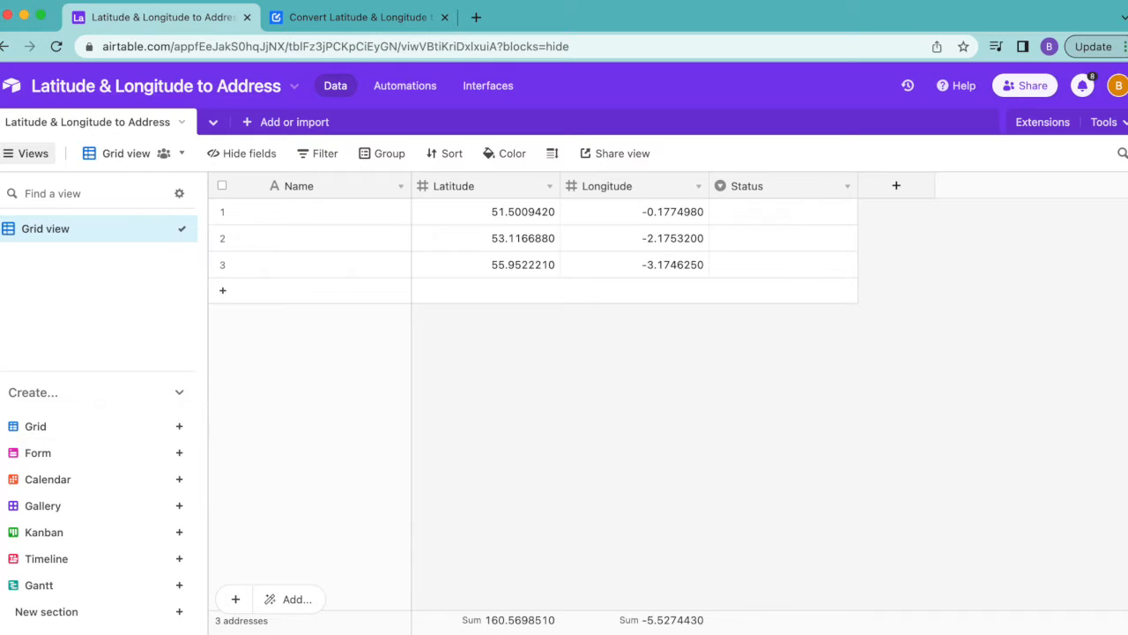
Create a new collaborative grid view named "Needs address"
click(179, 426)
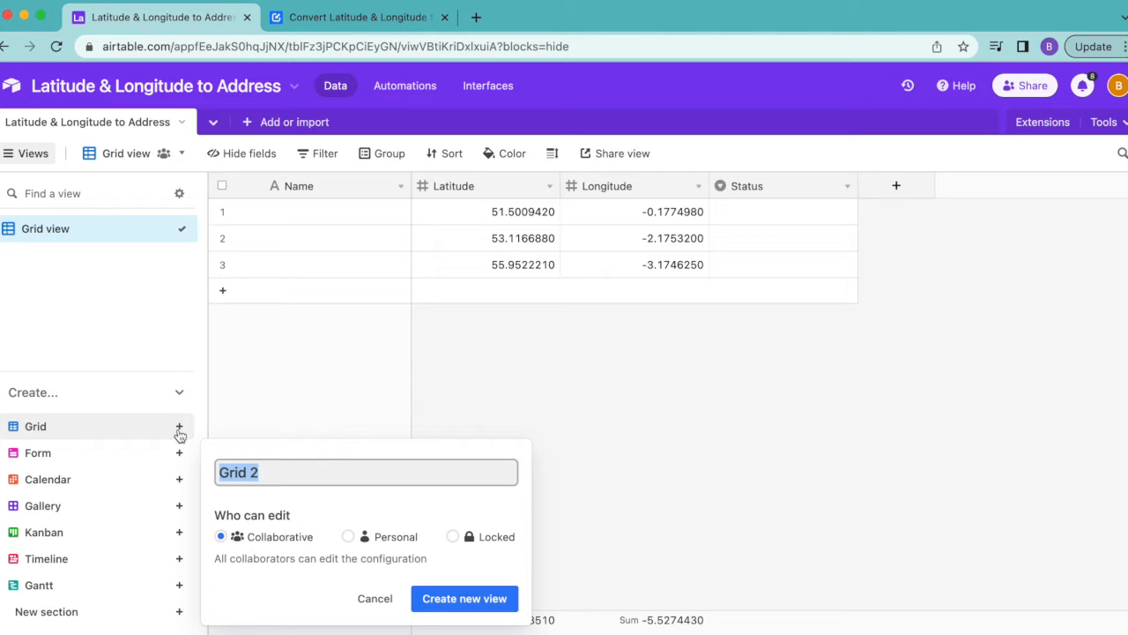
text(Needs address)
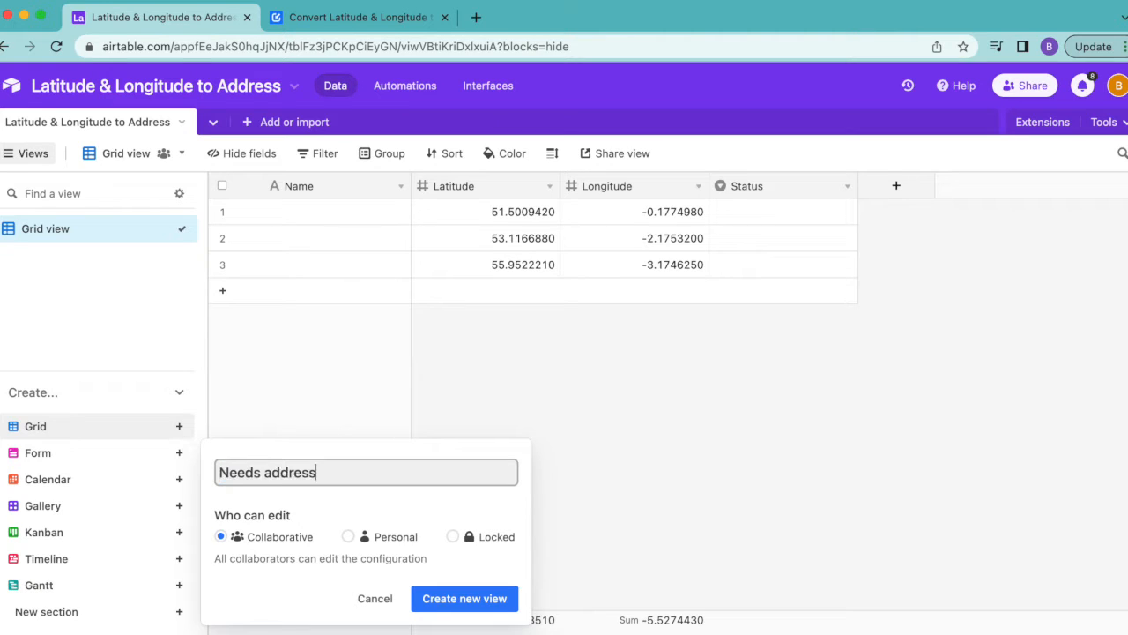
click(456, 598)
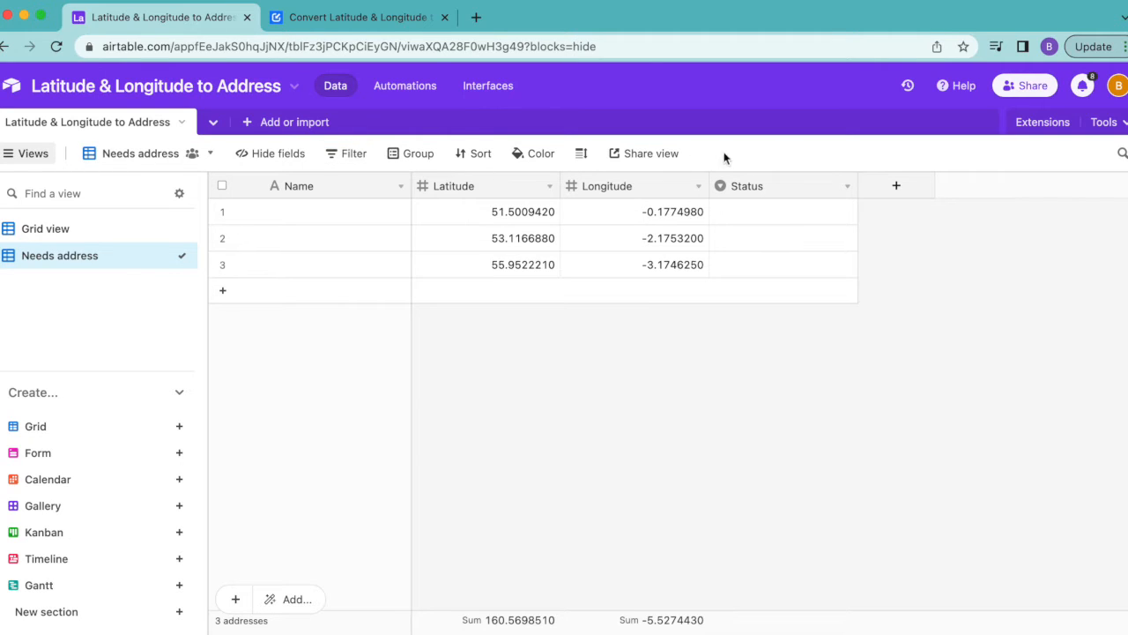
Filter the Needs address view to records where Latitude is not empty
click(353, 154)
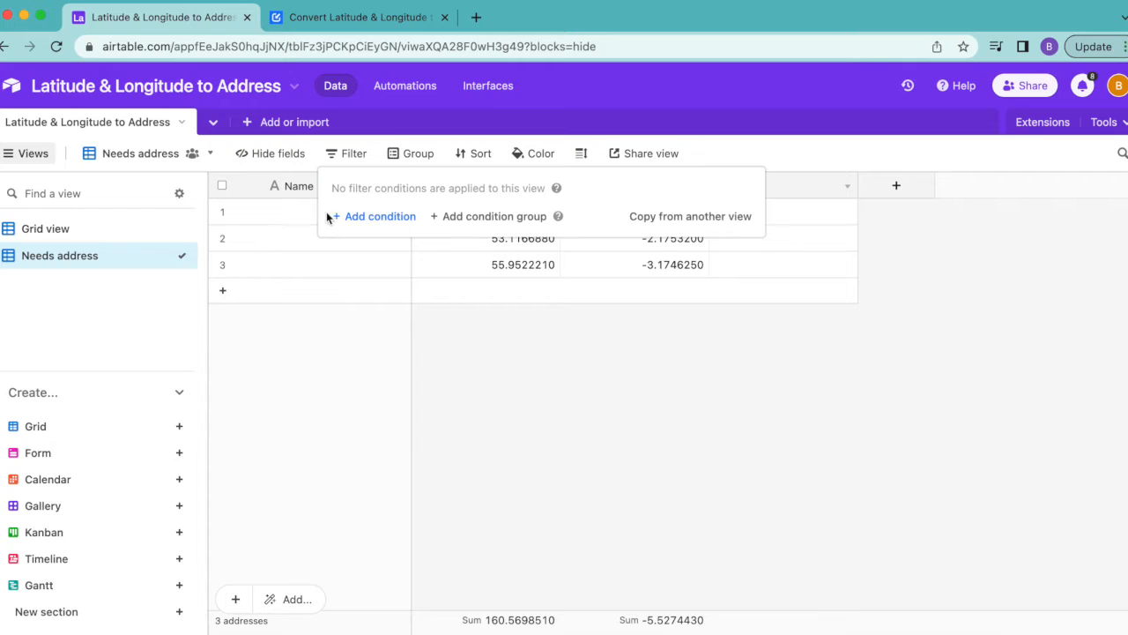
click(375, 216)
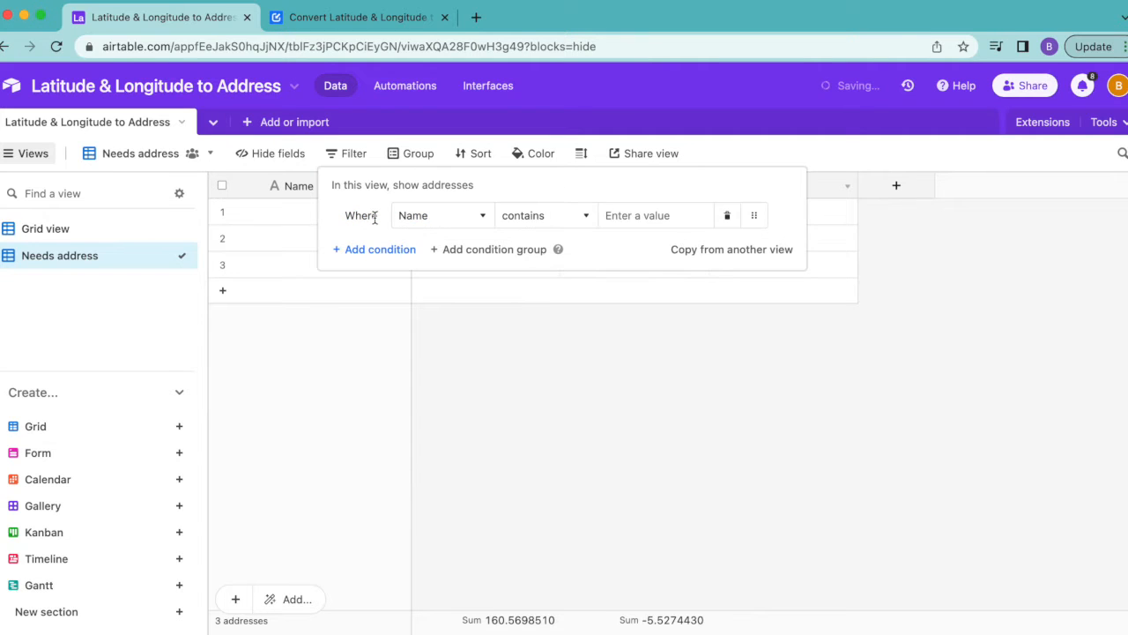
click(432, 220)
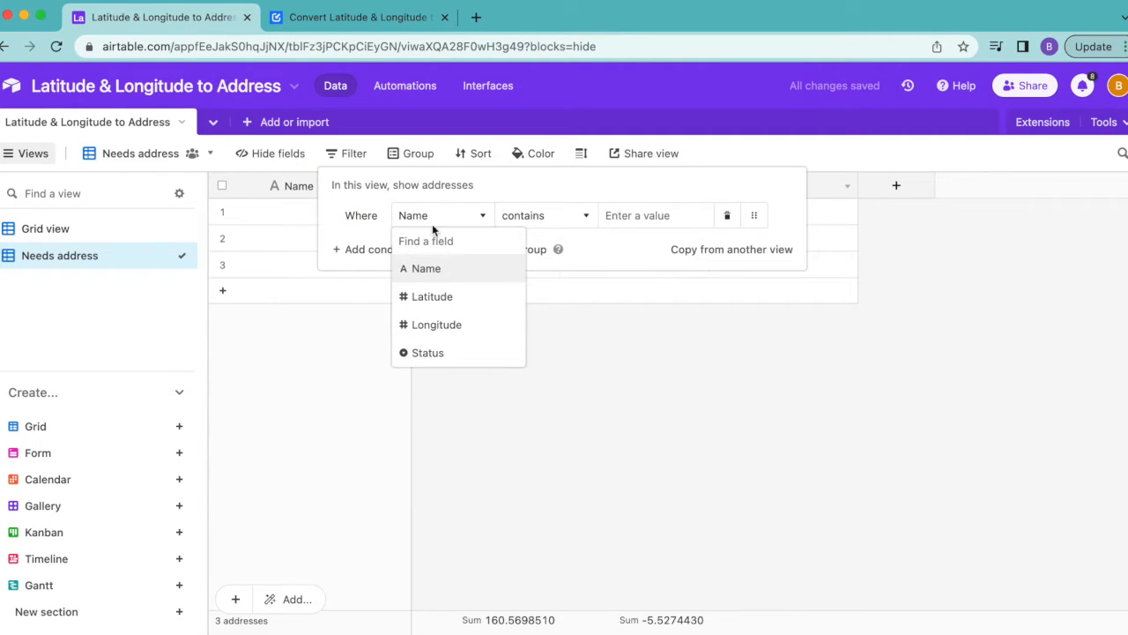
click(451, 298)
click(530, 215)
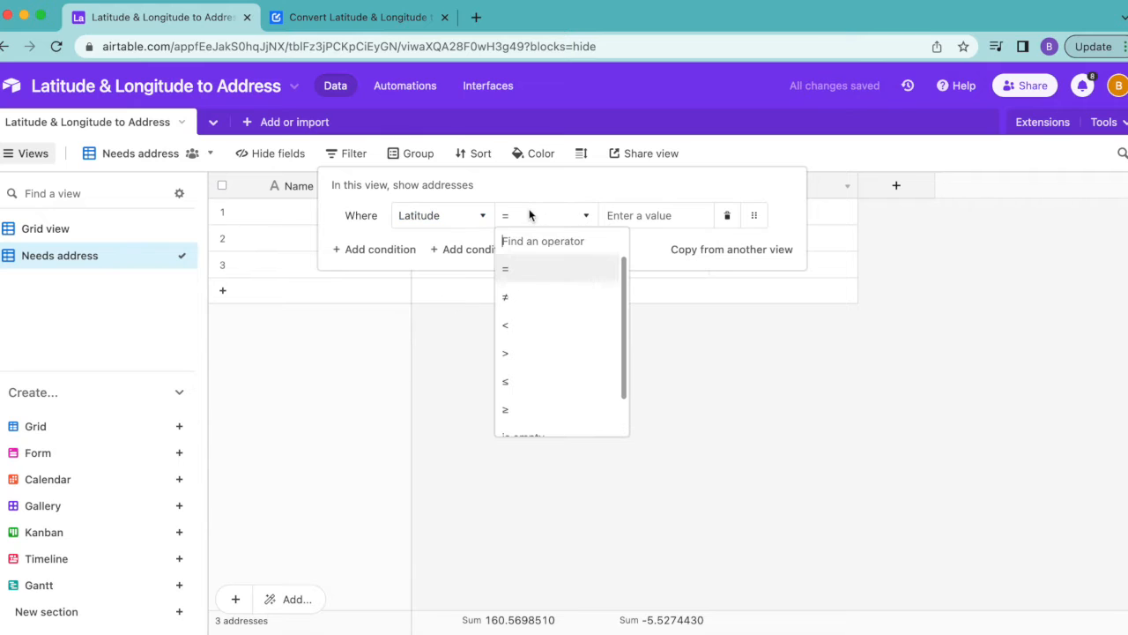
scroll(565, 395, down, 3)
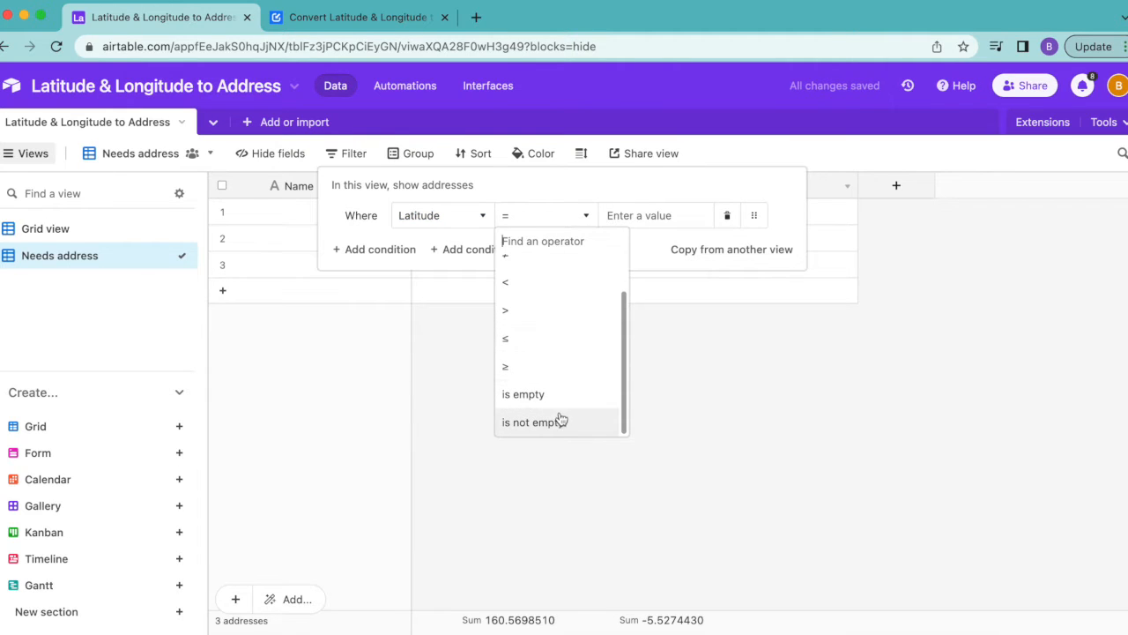
click(559, 423)
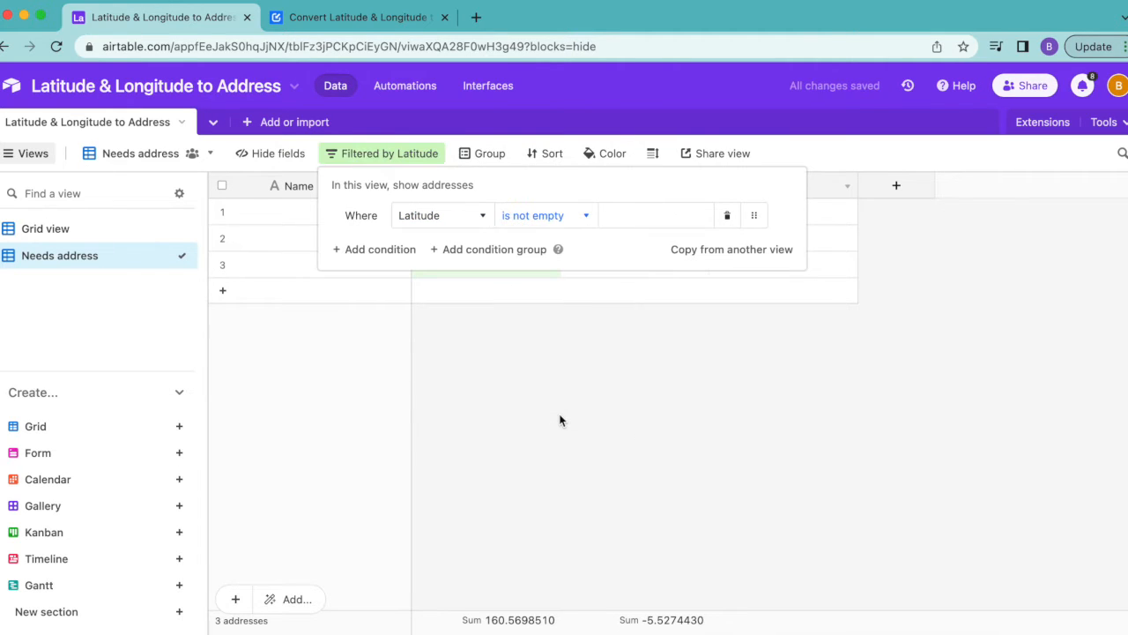
Add a second filter condition requiring that Longitude is not empty, and close the filter settings
click(396, 249)
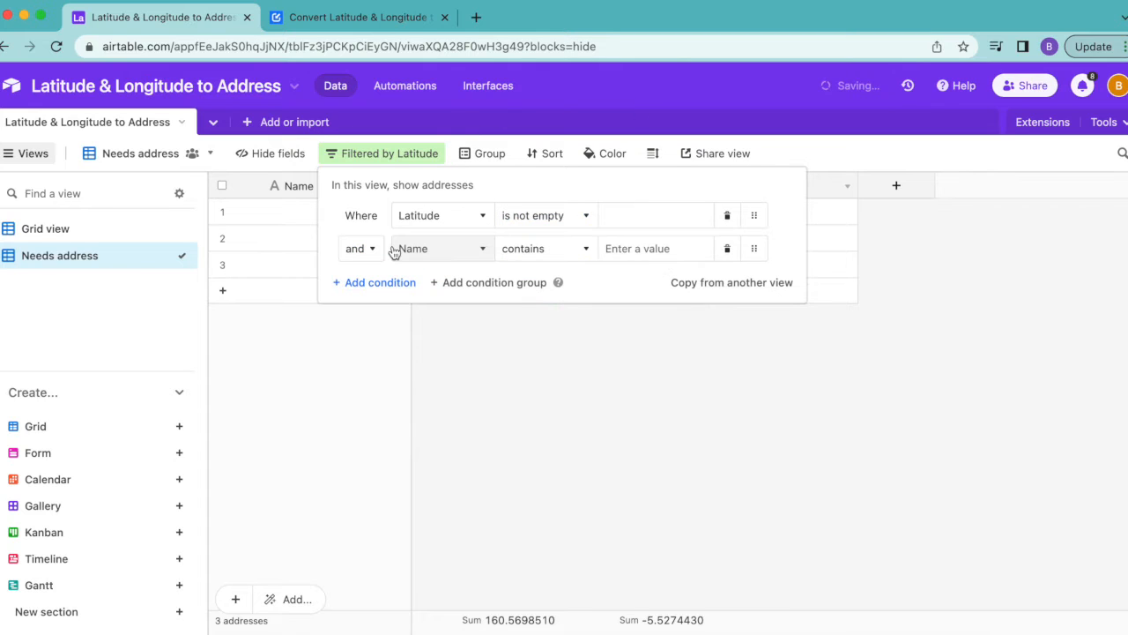
click(404, 249)
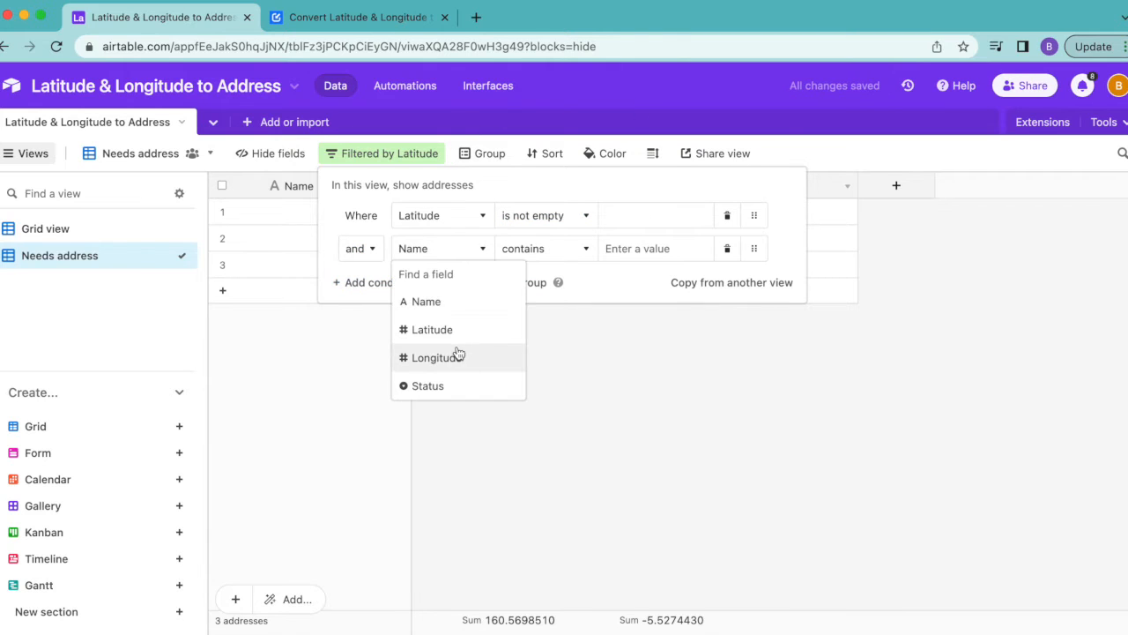
click(454, 355)
click(548, 249)
scroll(575, 441, down, 3)
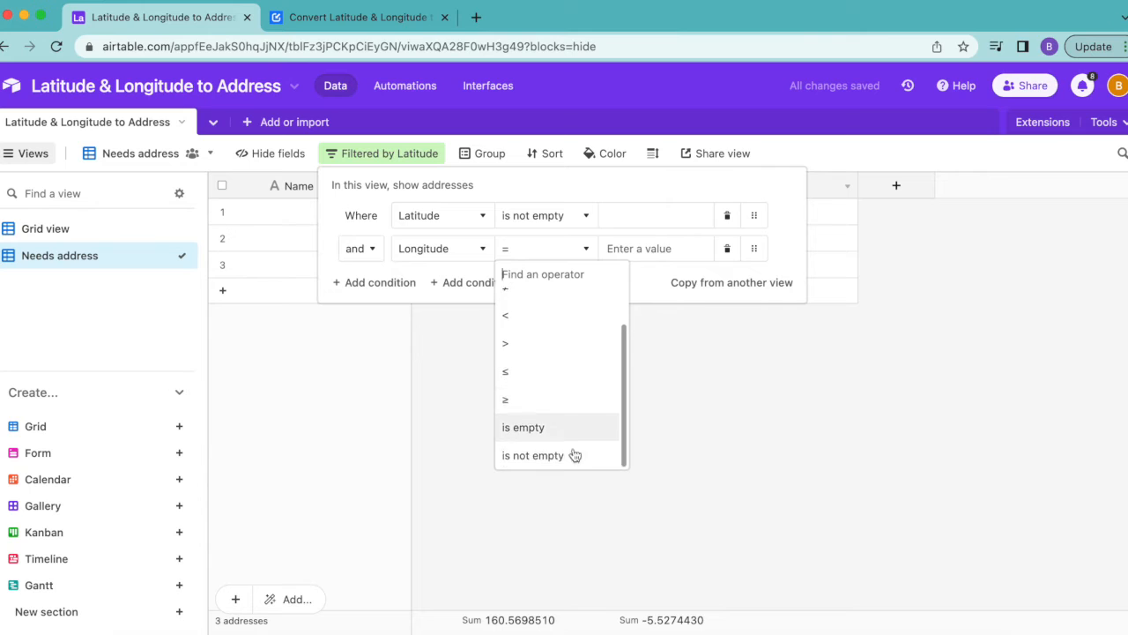
click(565, 460)
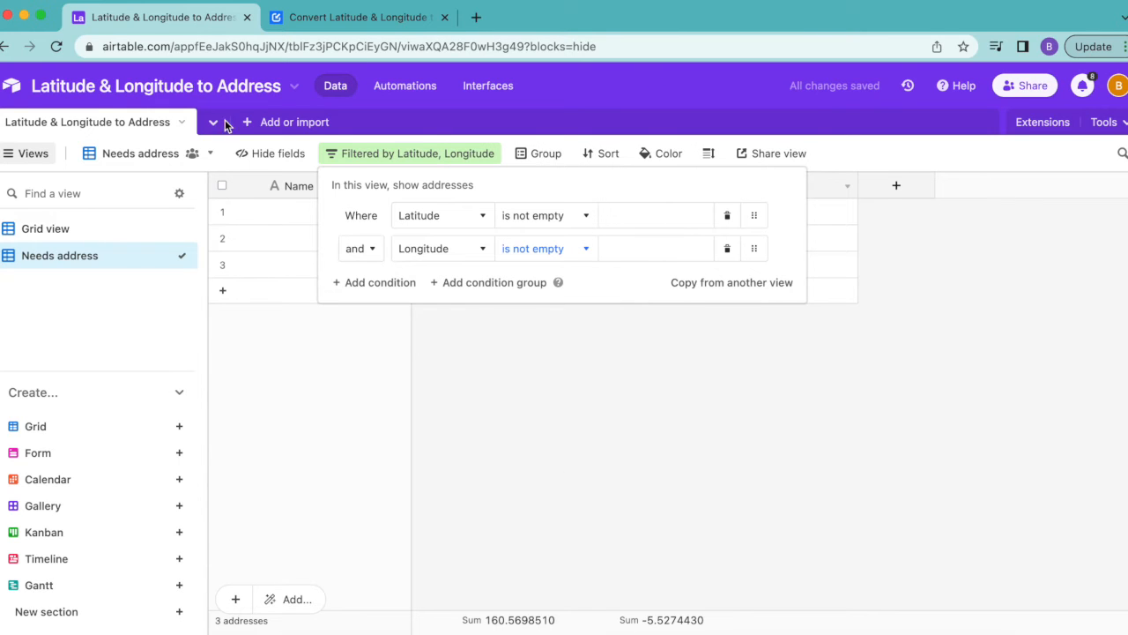
click(708, 421)
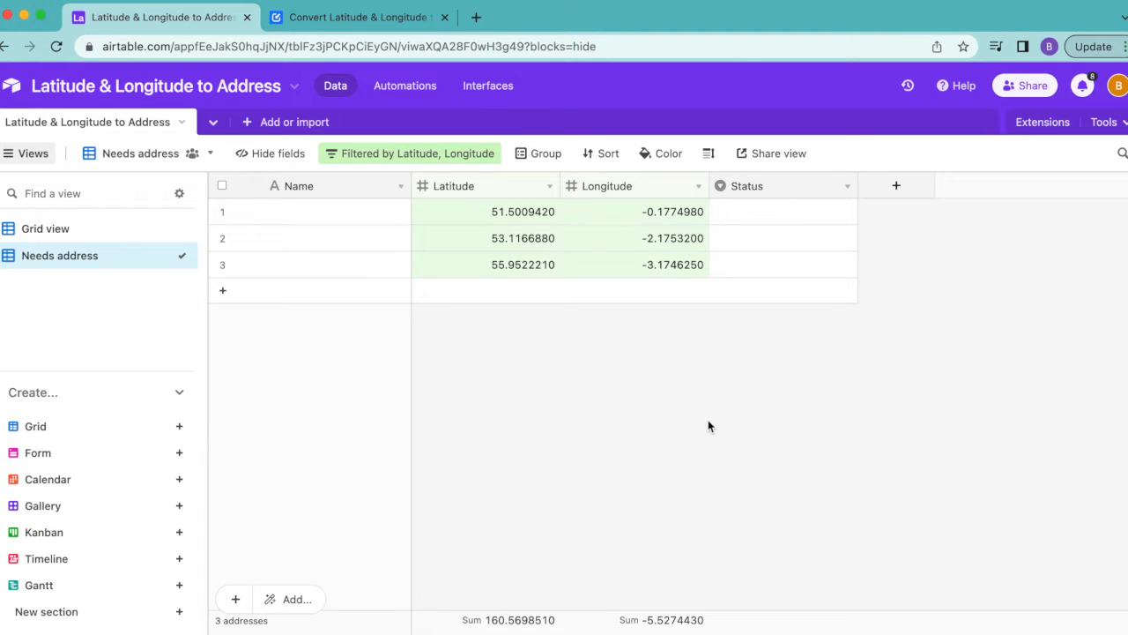
From the tutorial's Geocoding API key section, open the linked Google Cloud setup steps and find the Create a project instructions
click(346, 16)
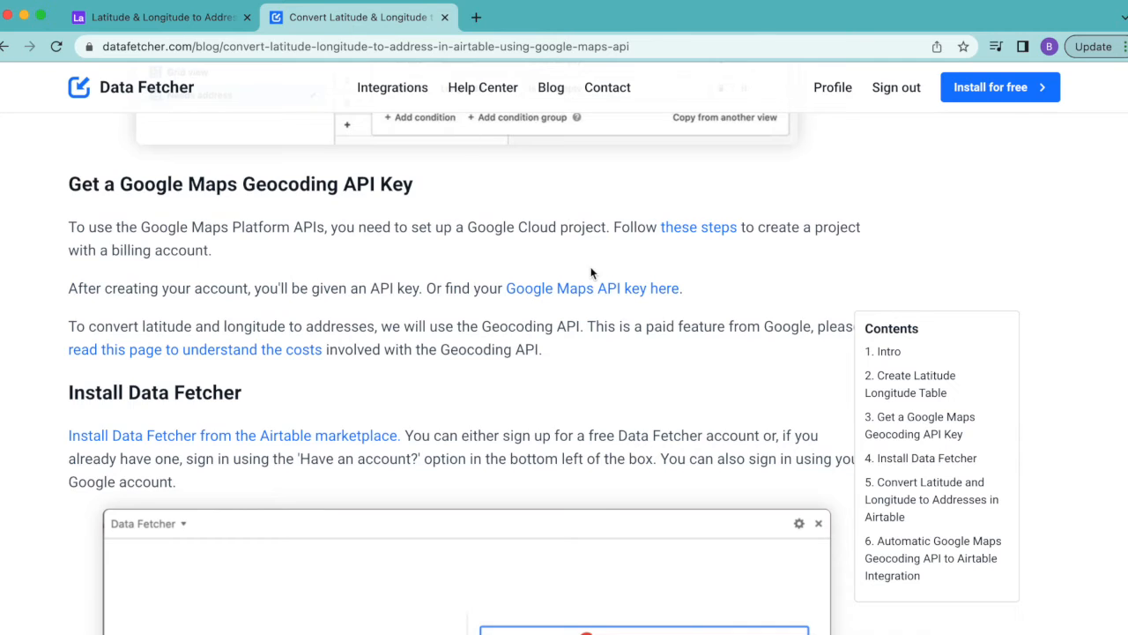
scroll(592, 273, up, 12)
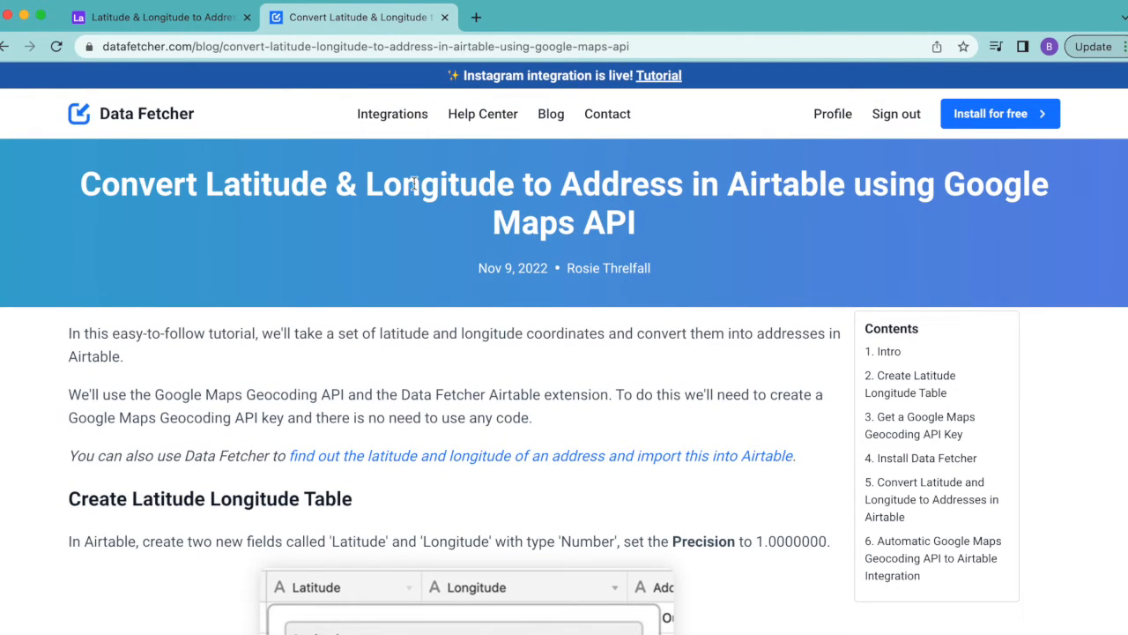
scroll(232, 299, down, 10)
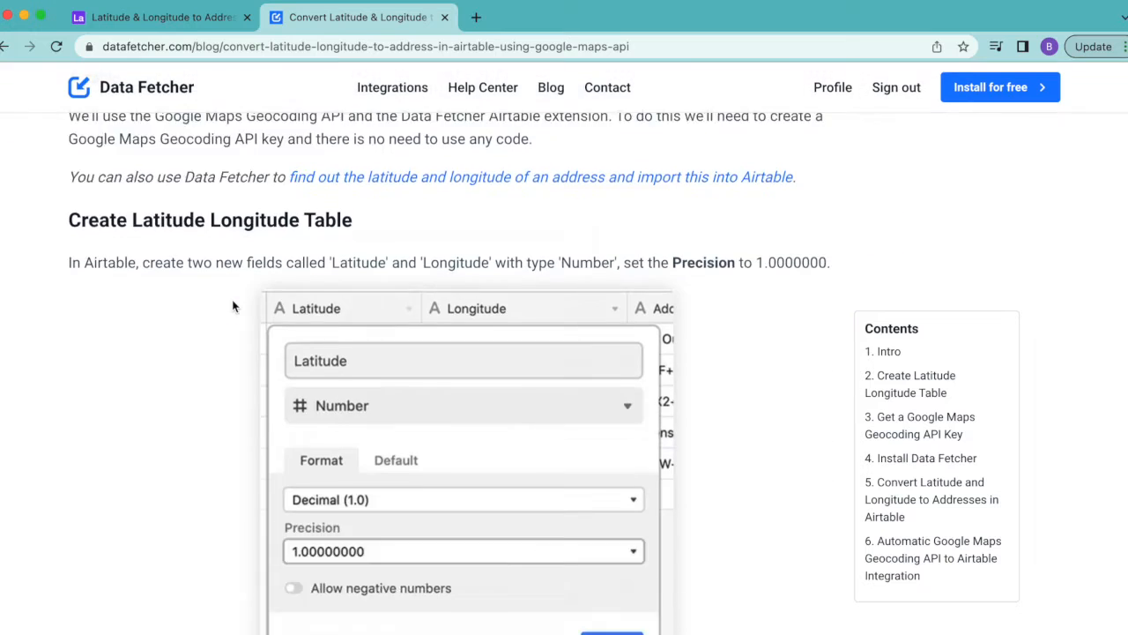
scroll(232, 305, down, 5)
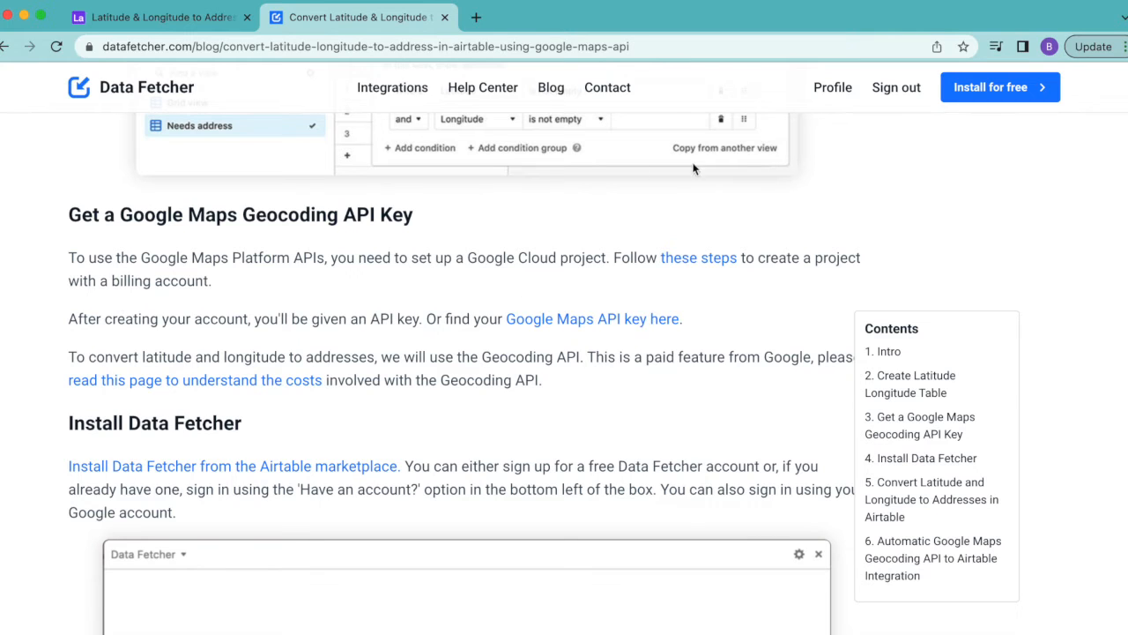
click(720, 261)
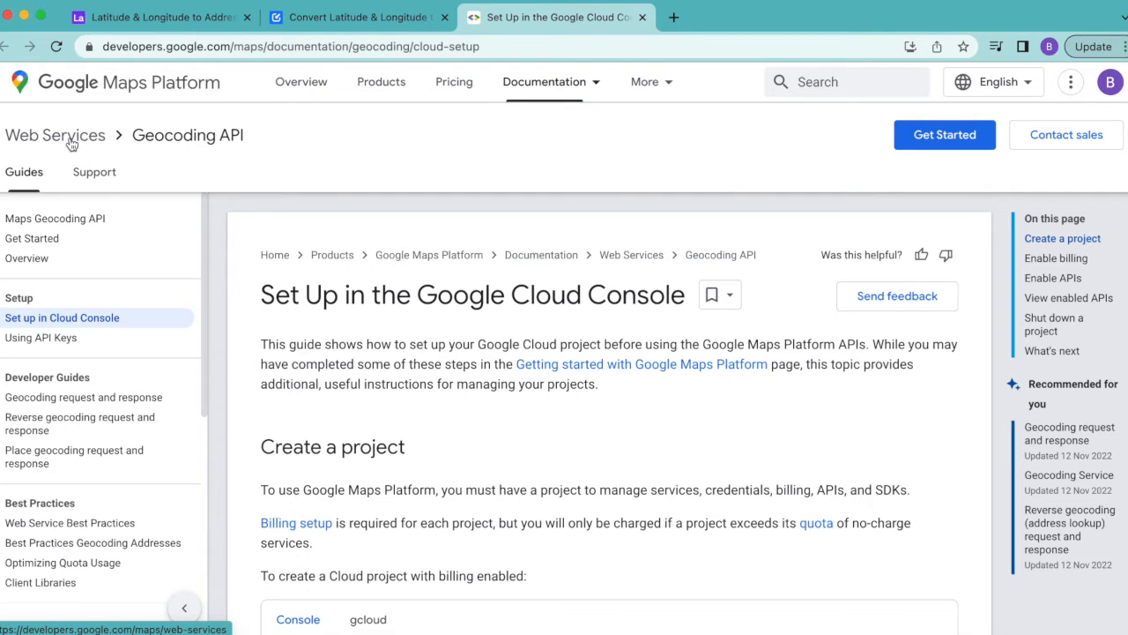
scroll(725, 493, down, 3)
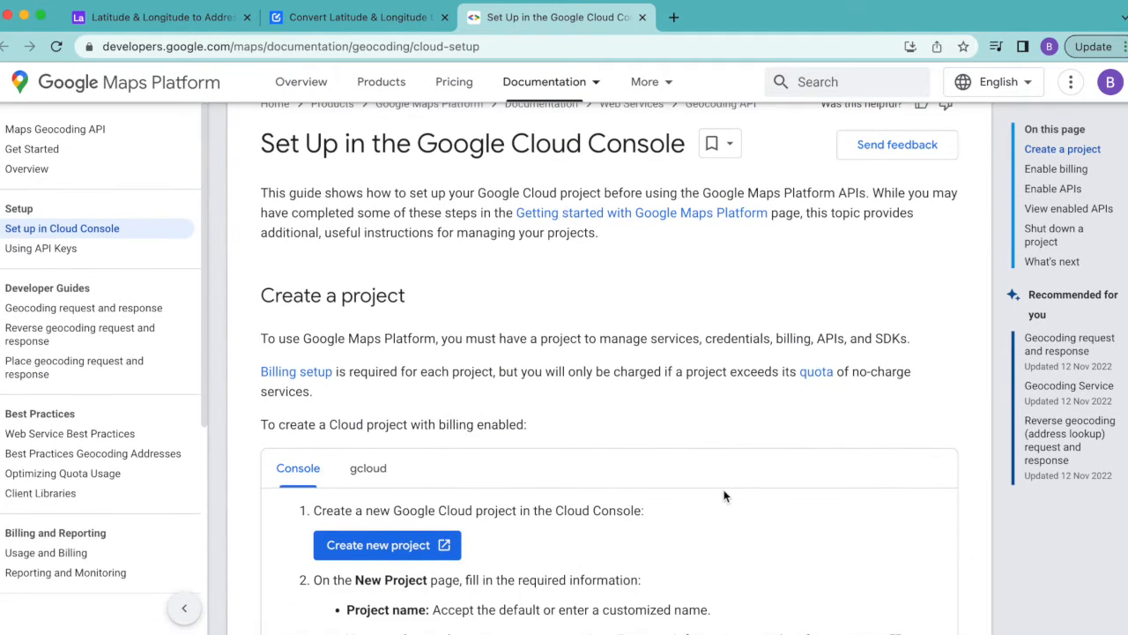
scroll(725, 495, down, 2)
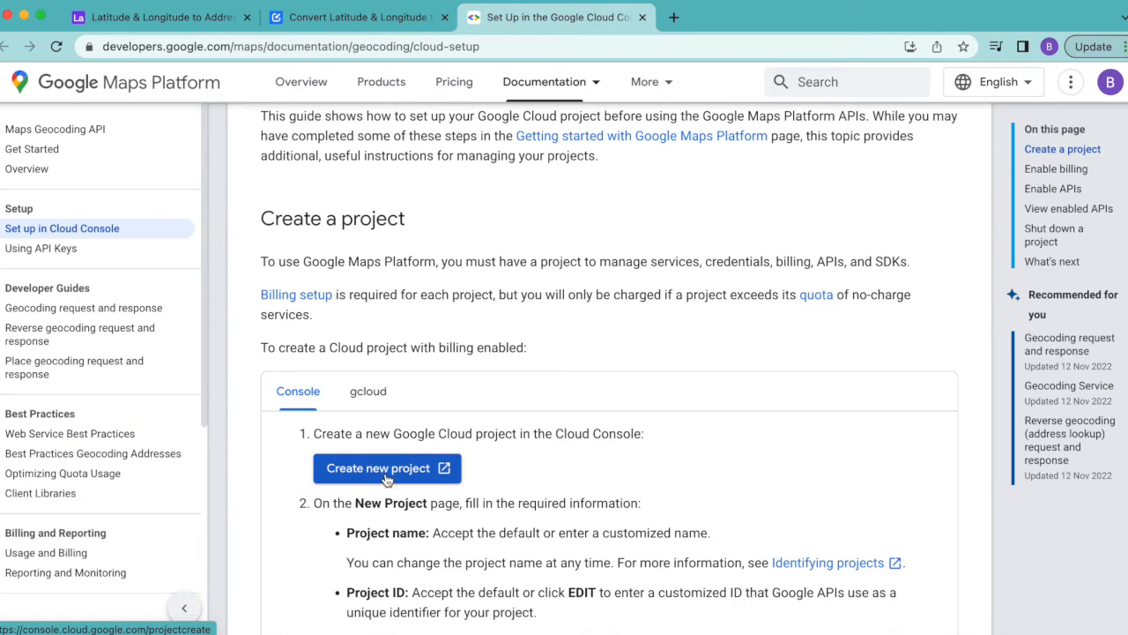
Create a new Google Cloud project named "Demo Google Maps API" under the dreambeachmedia.com organization
click(415, 476)
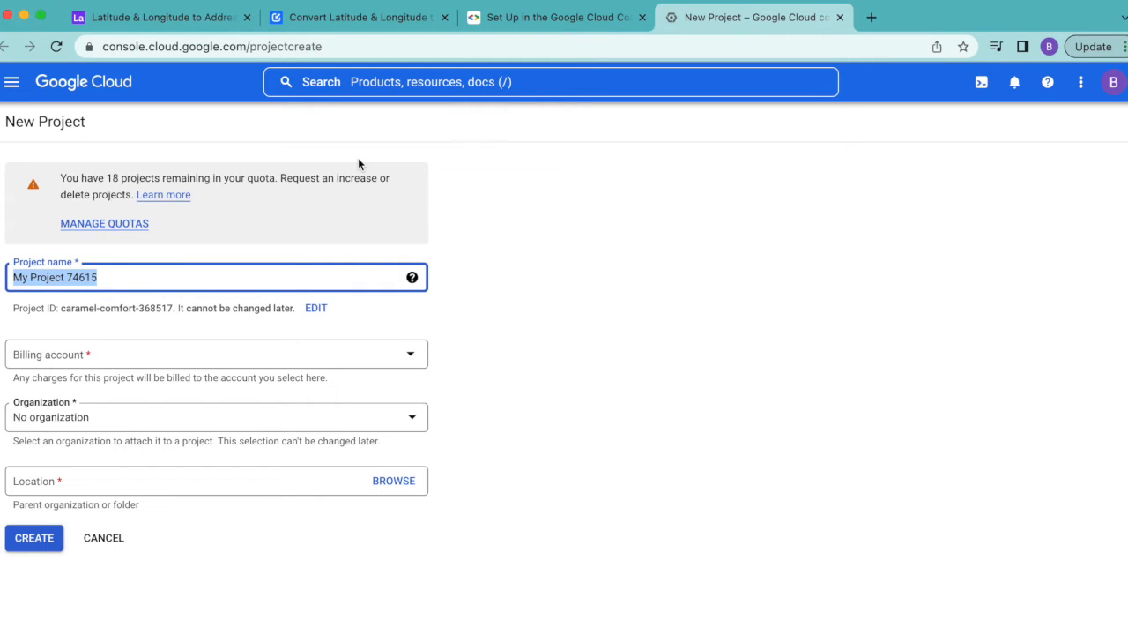
key(BackSpace)
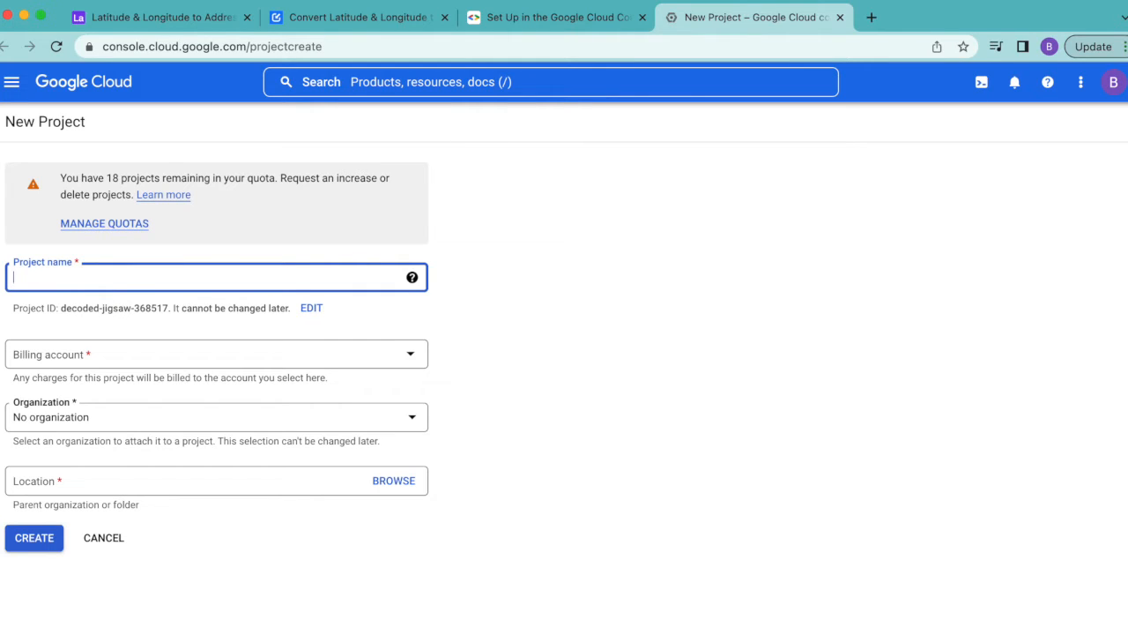
text(Demo Google Maps API)
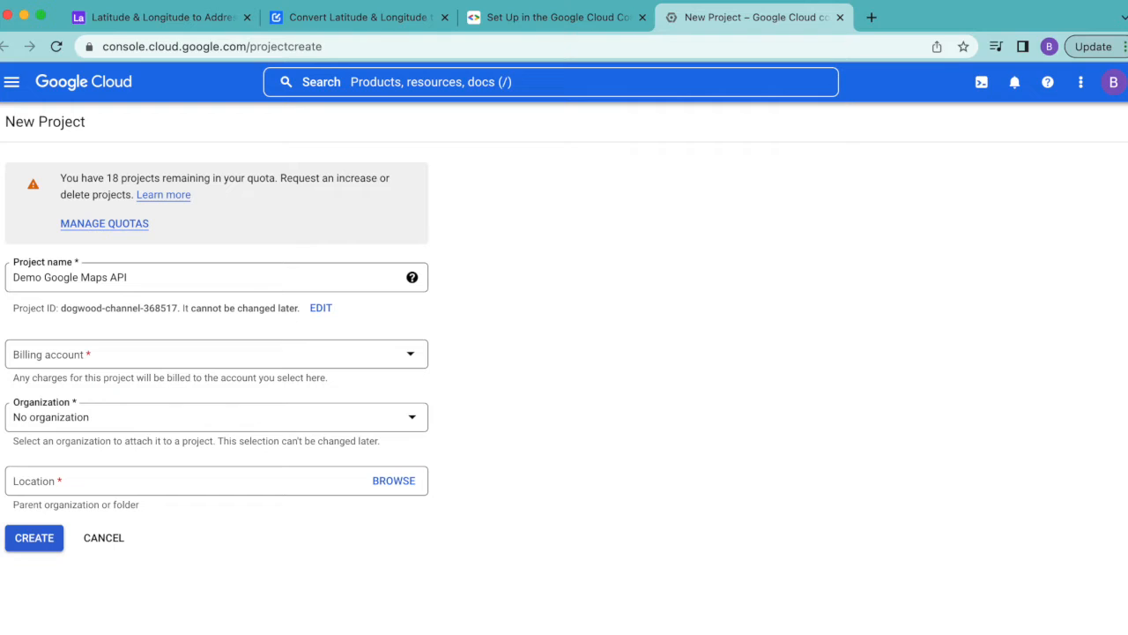
click(21, 420)
click(68, 460)
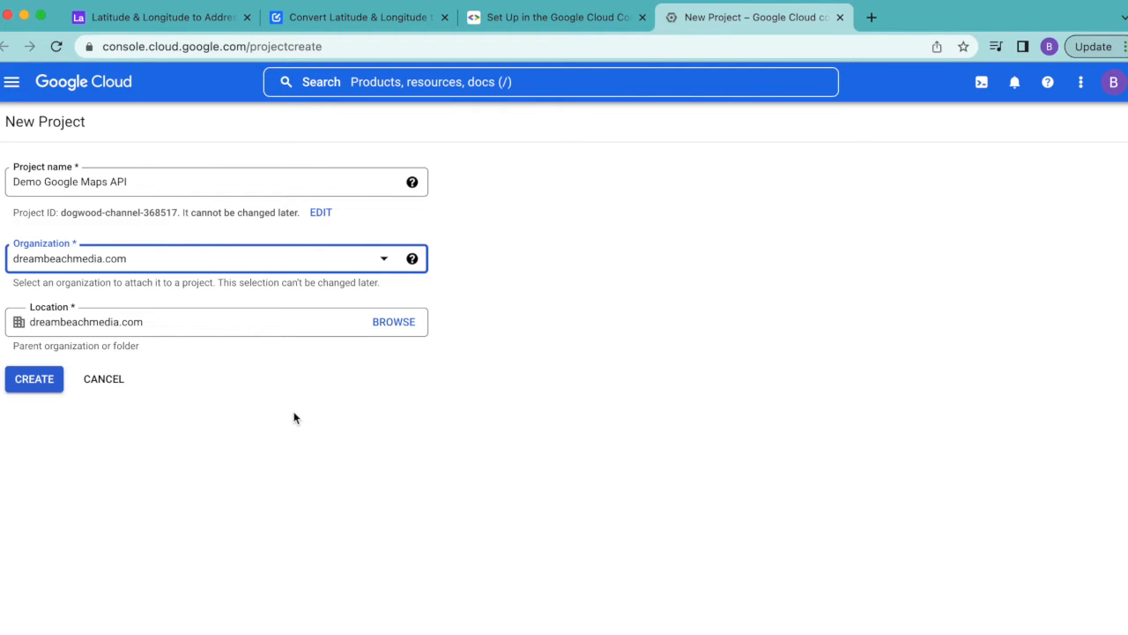
click(41, 386)
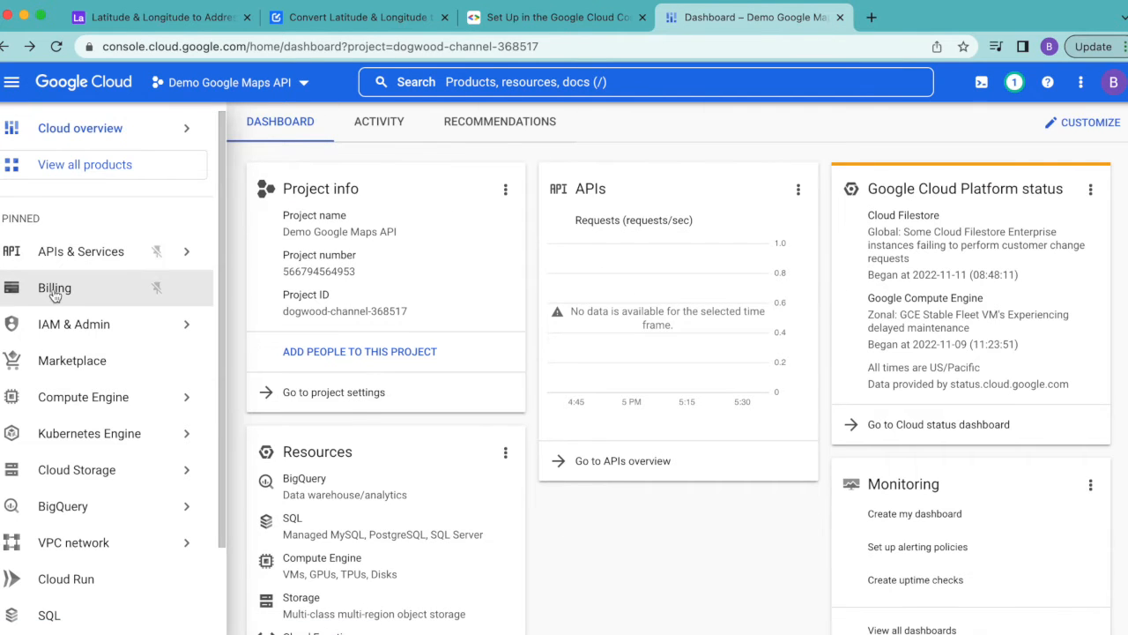
Check the new project's billing page for a linked billing account, and return to the project dashboard
click(56, 298)
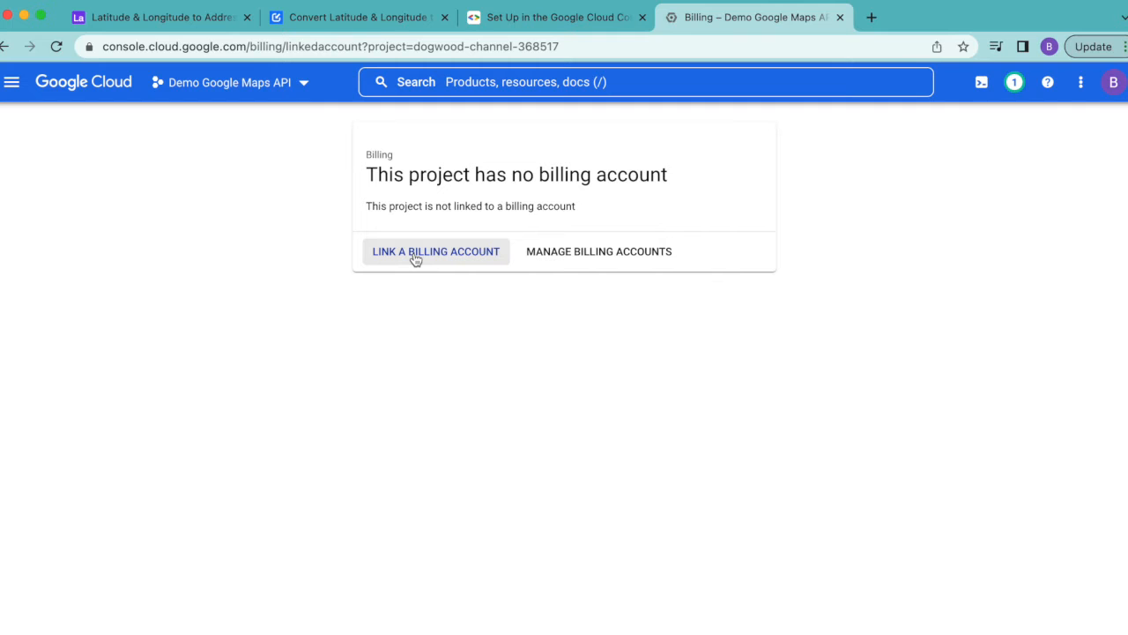
click(4, 45)
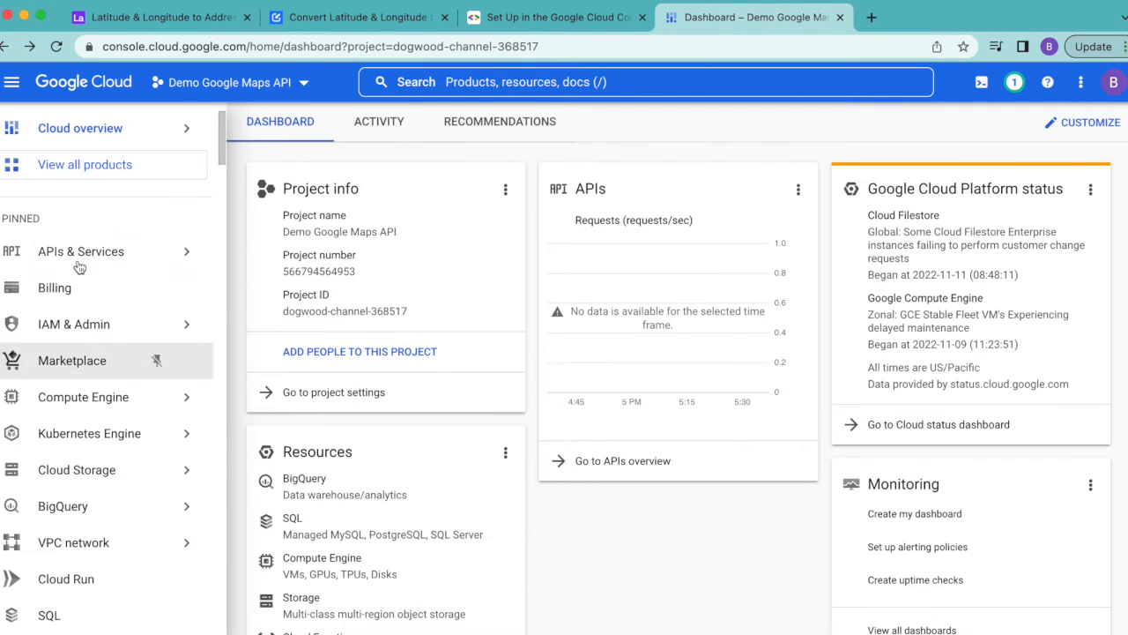
Create a new API key in the credentials of the Demo Google Maps API project
mouse_move(76, 259)
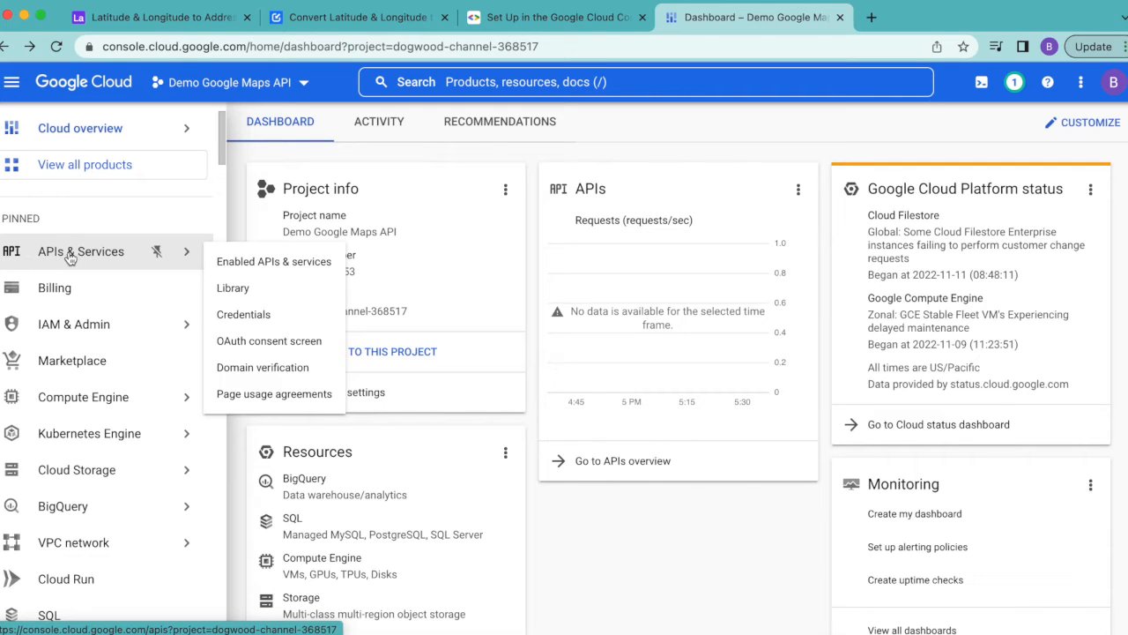
click(70, 258)
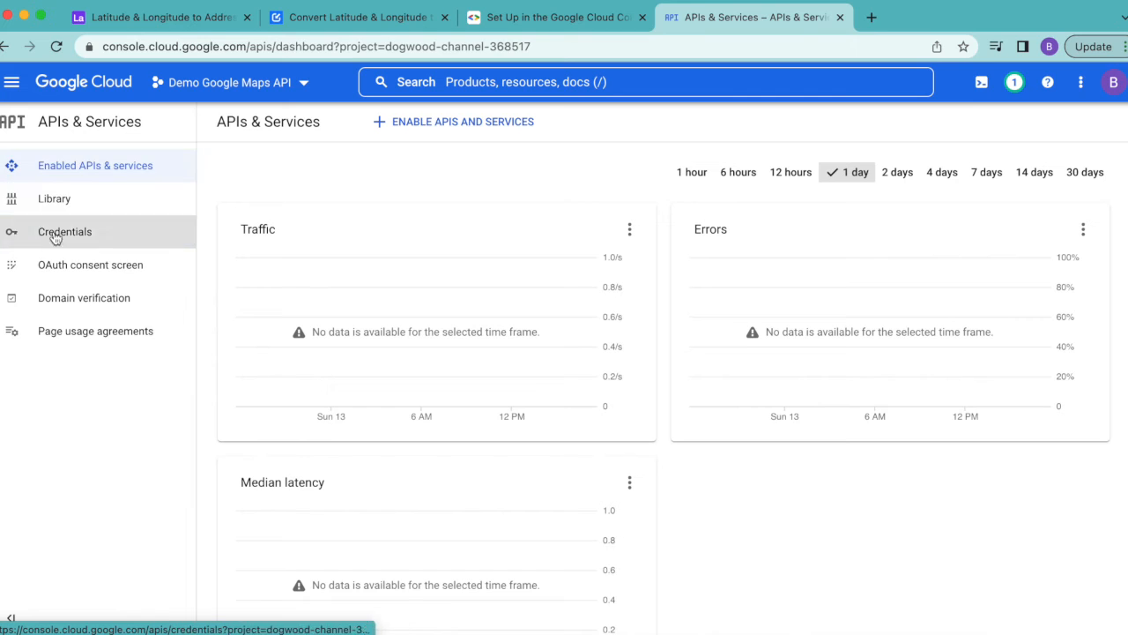
click(78, 235)
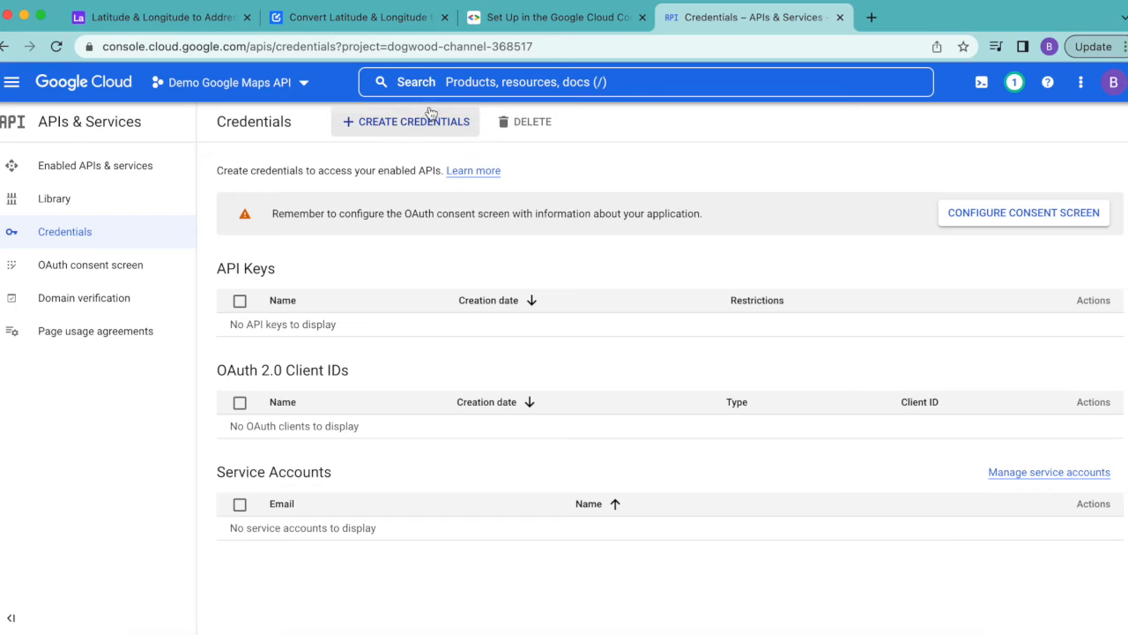
click(419, 134)
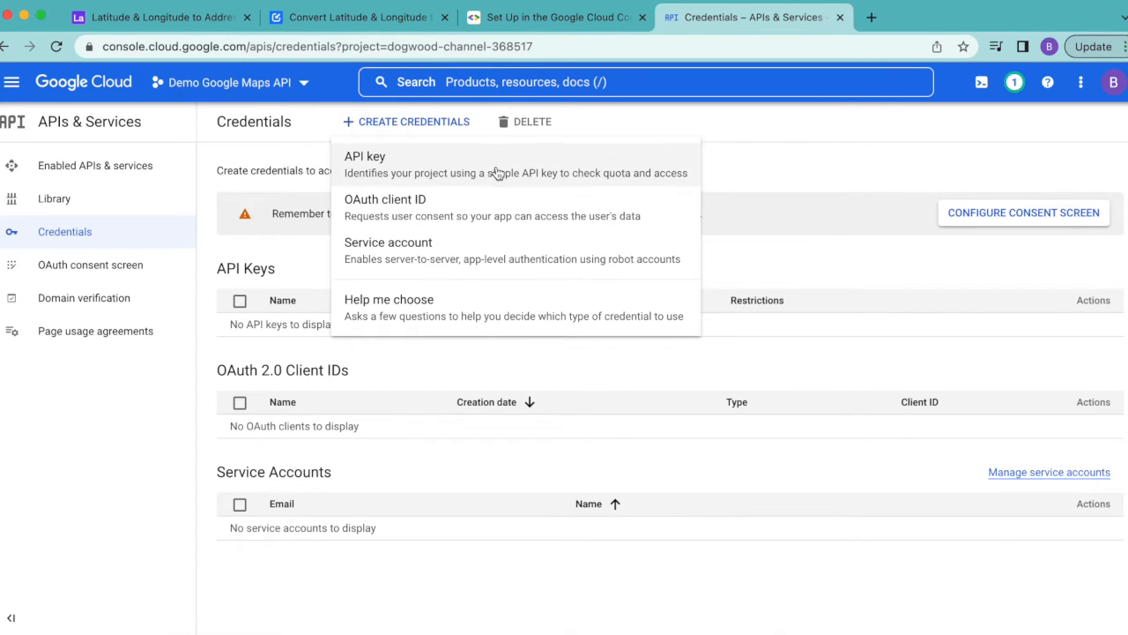
click(459, 163)
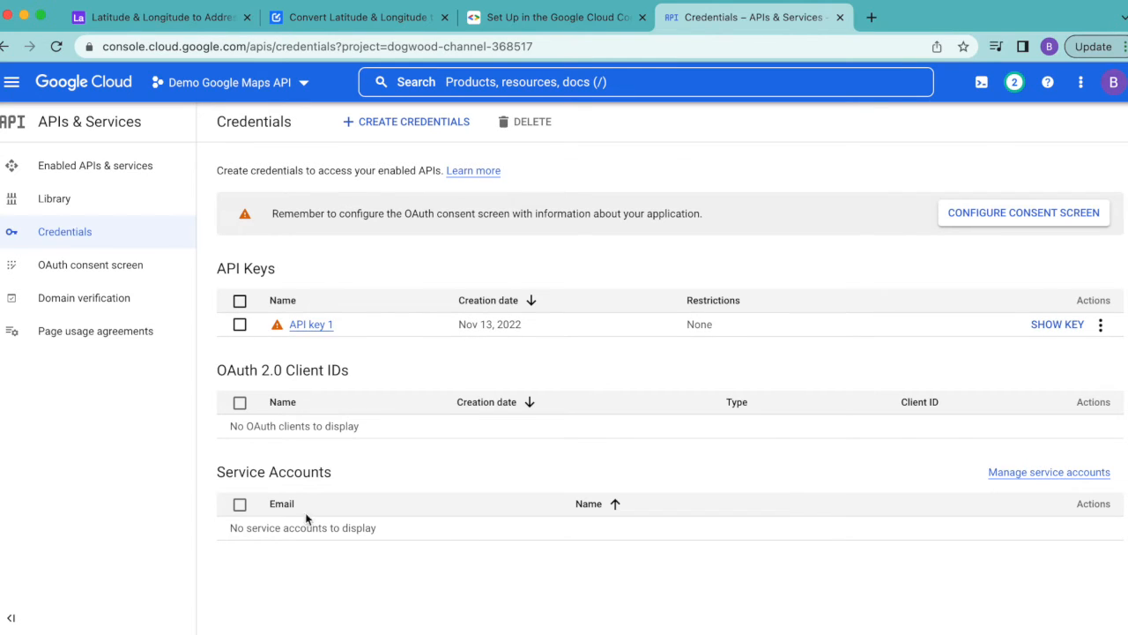
Switch to the Airtable base, add the Data Fetcher extension from the marketplace, and sign up for it with Google
click(116, 19)
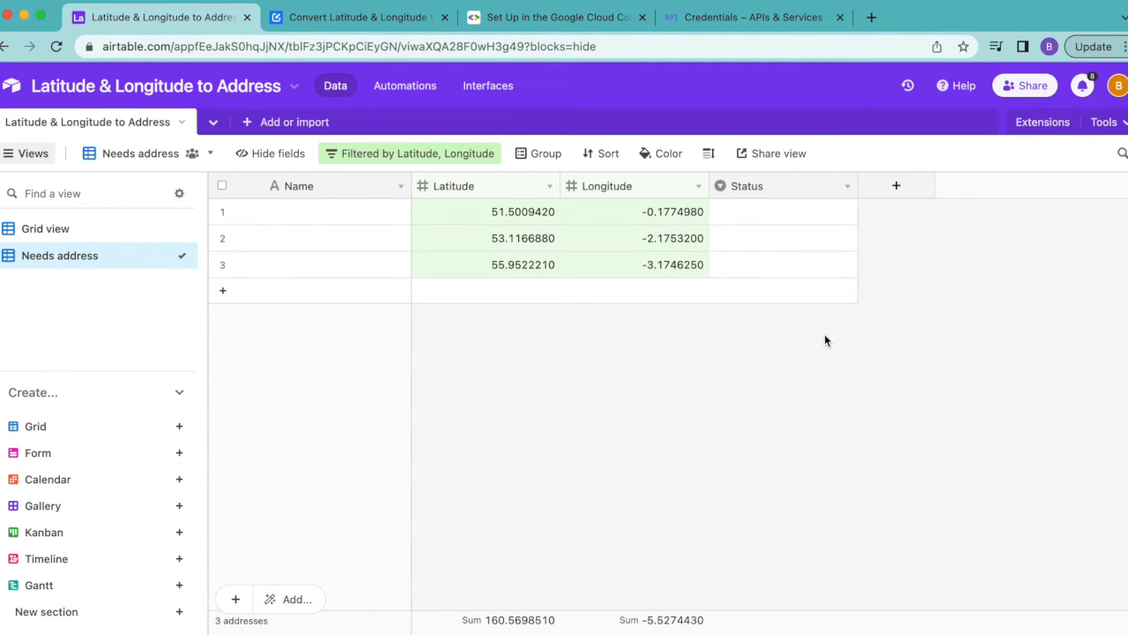
click(1039, 126)
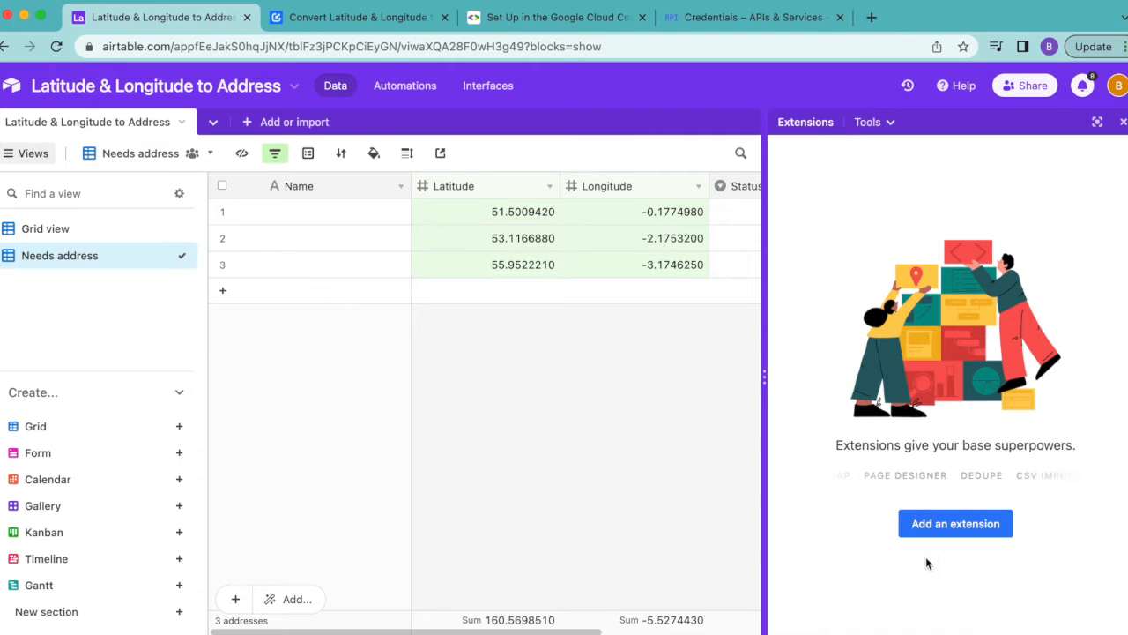
click(969, 527)
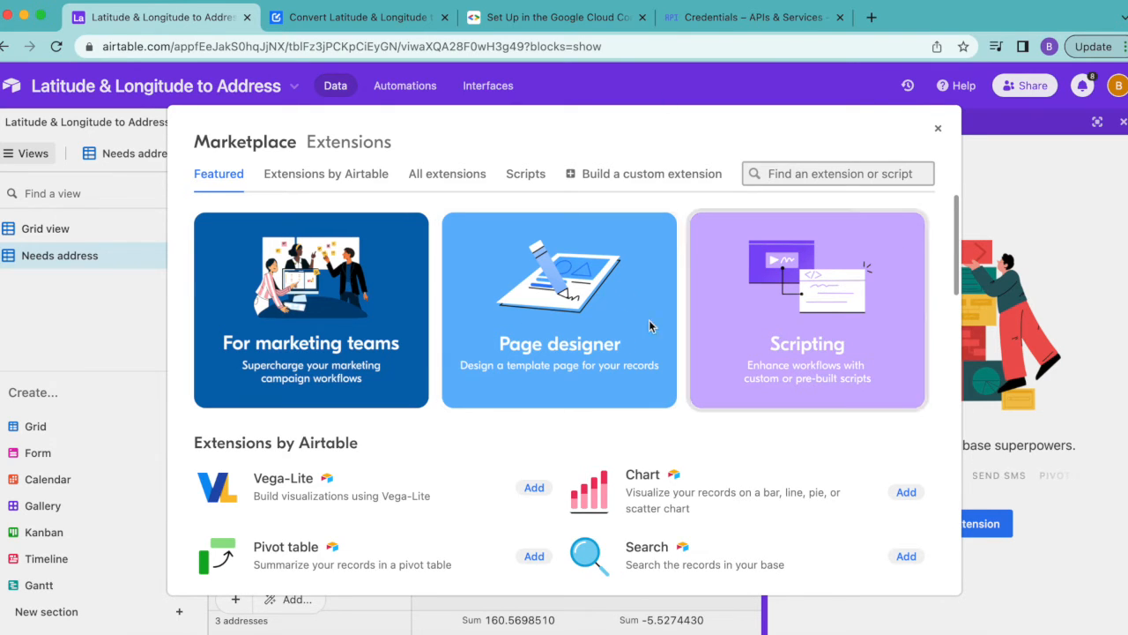
click(829, 173)
text(data fet)
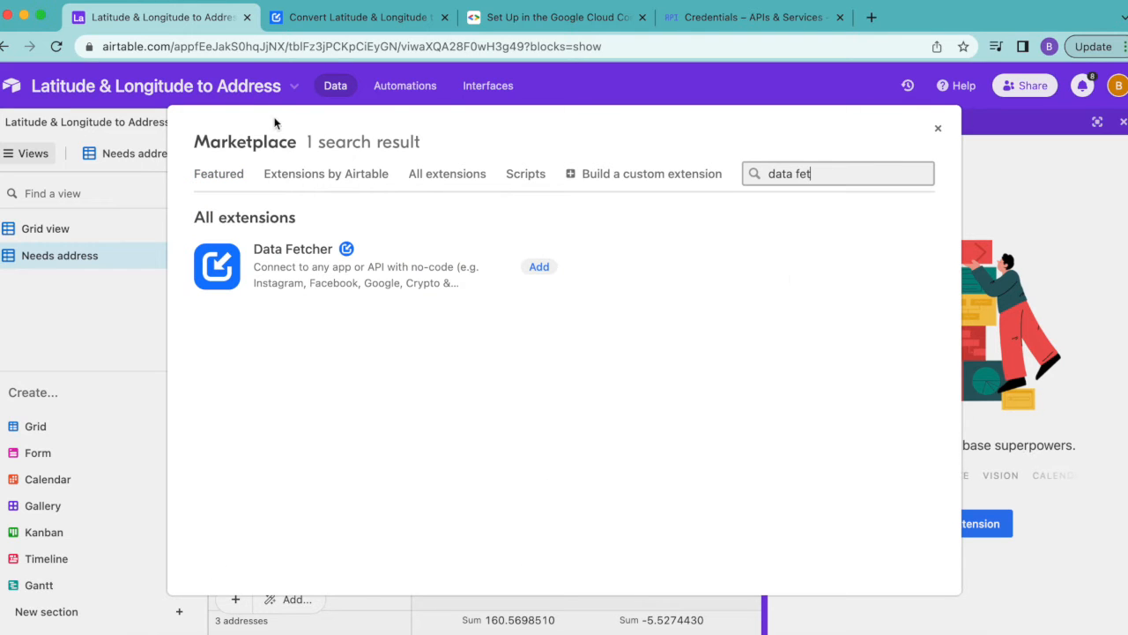
click(538, 266)
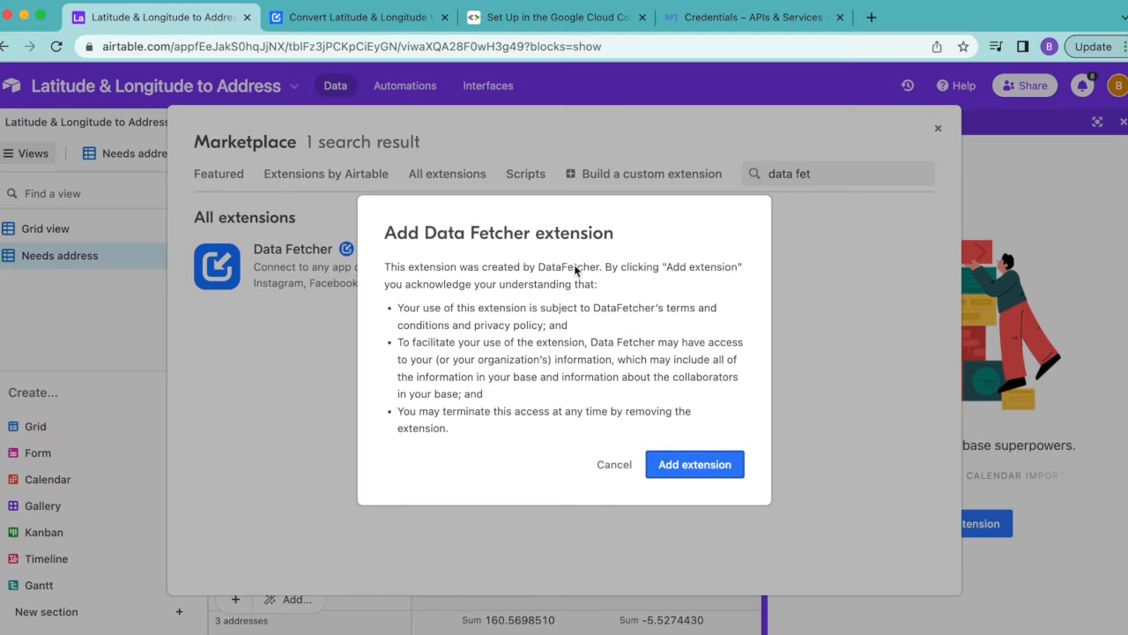
click(685, 466)
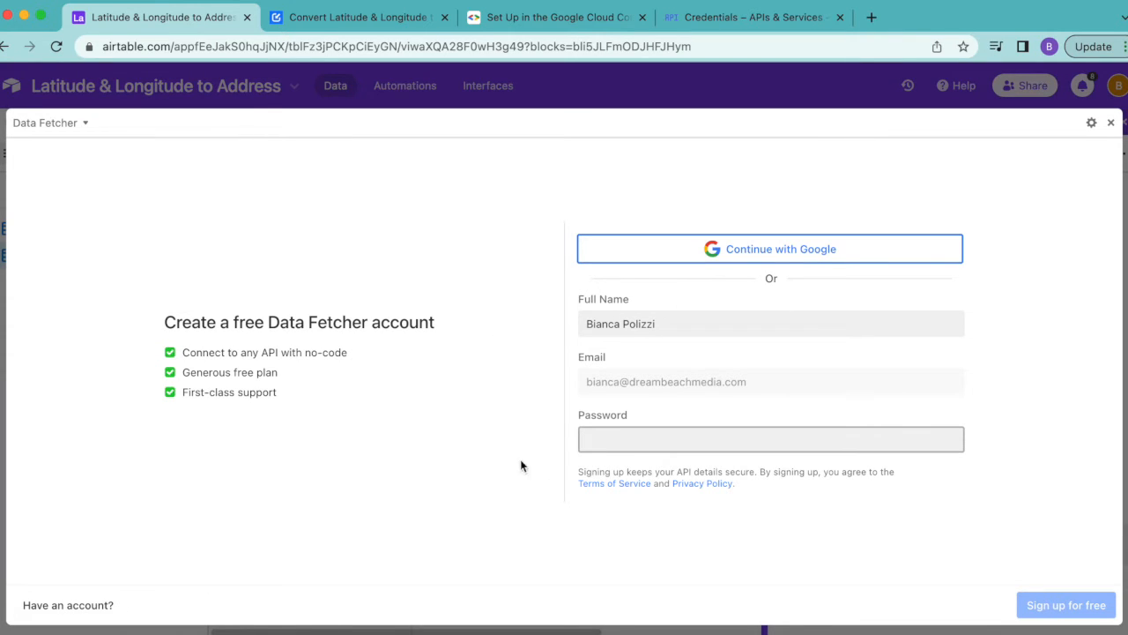
click(846, 259)
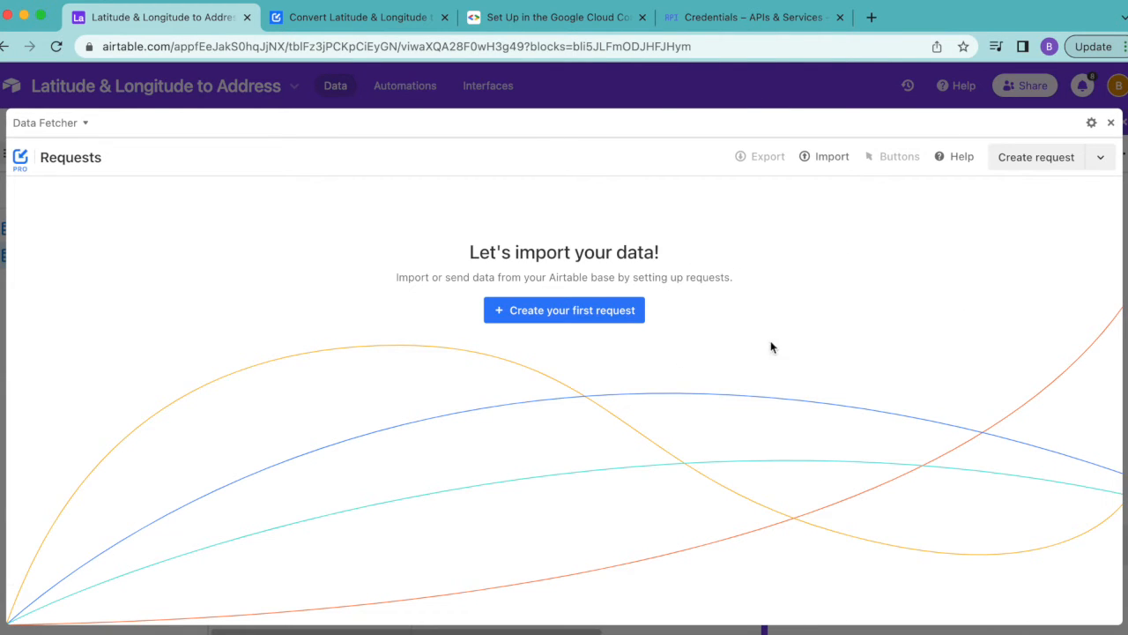
Create the first Data Fetcher request, name it "Fetch Address", and set its application to Google Maps
click(512, 315)
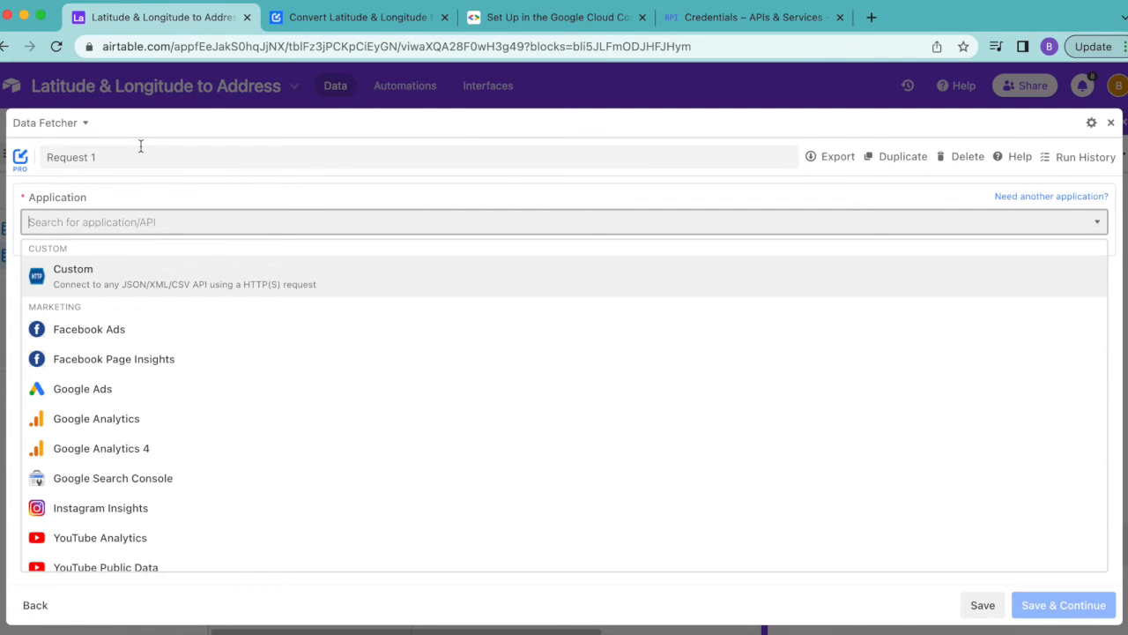
drag(104, 157, 47, 157)
text(Fetch Address)
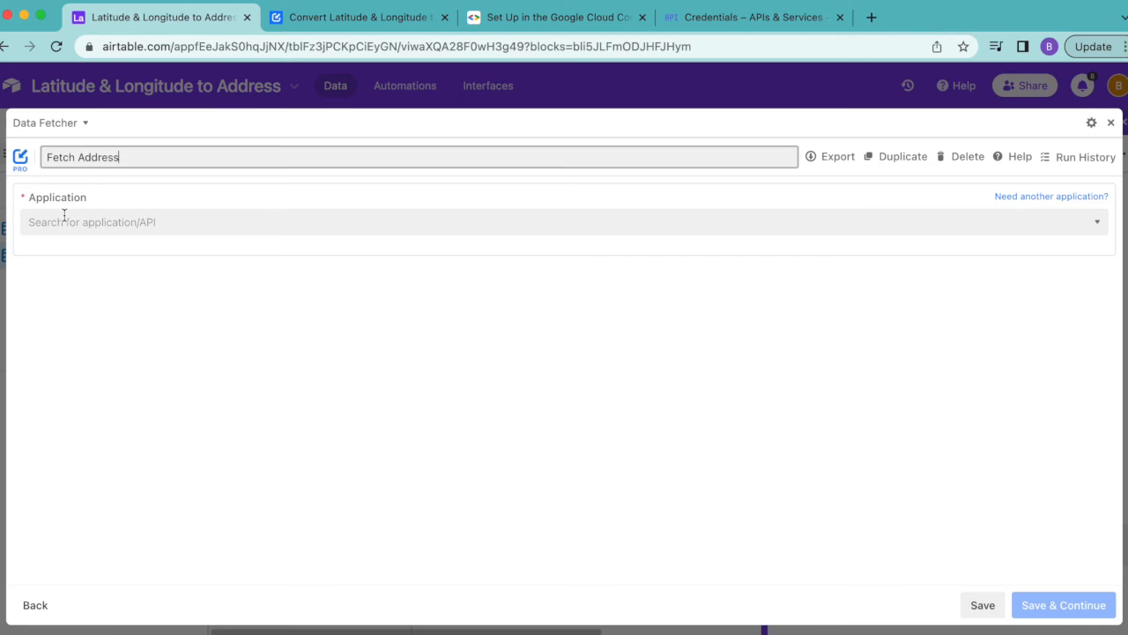
click(64, 215)
text(goo)
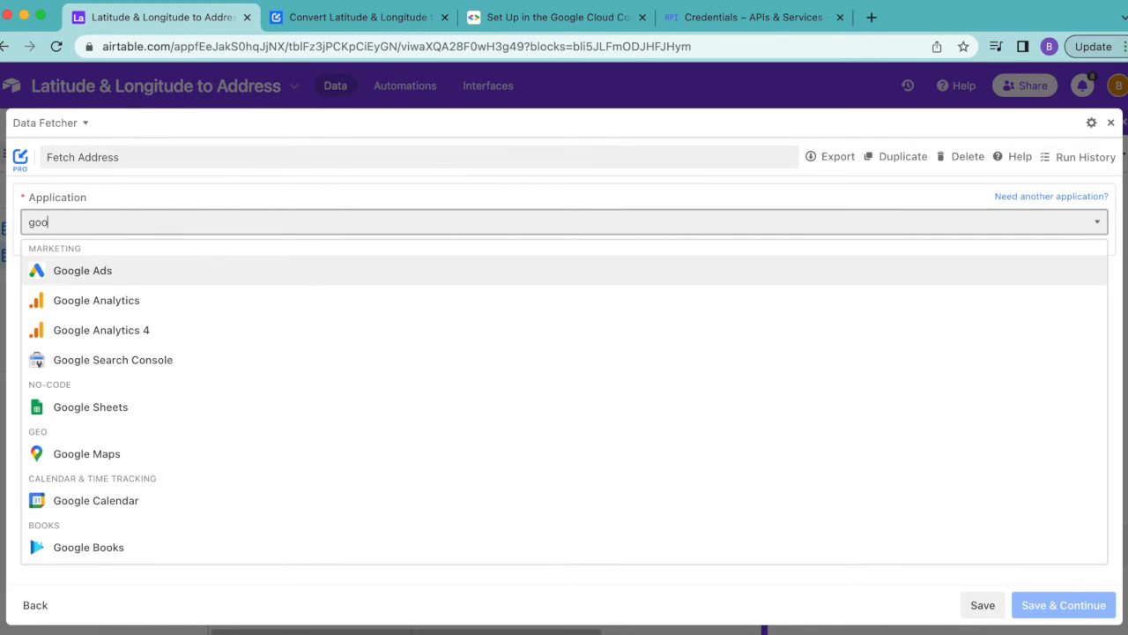
text(g)
click(99, 452)
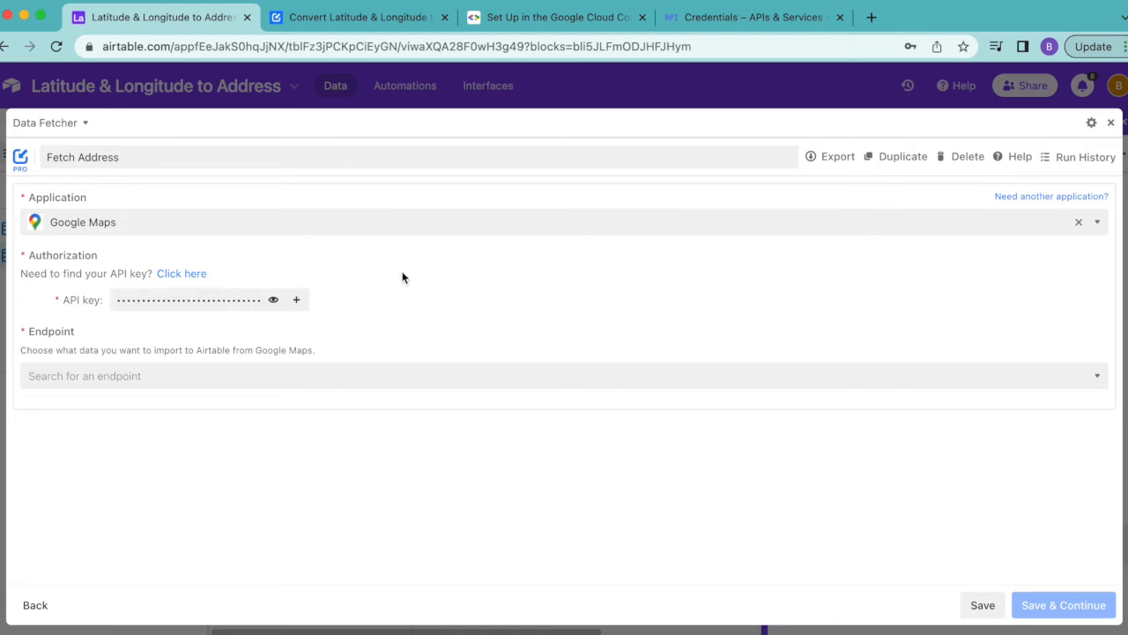
Set the request's endpoint to "Reverse geocode - find address from latitude/ longitude", and save it to continue
click(217, 376)
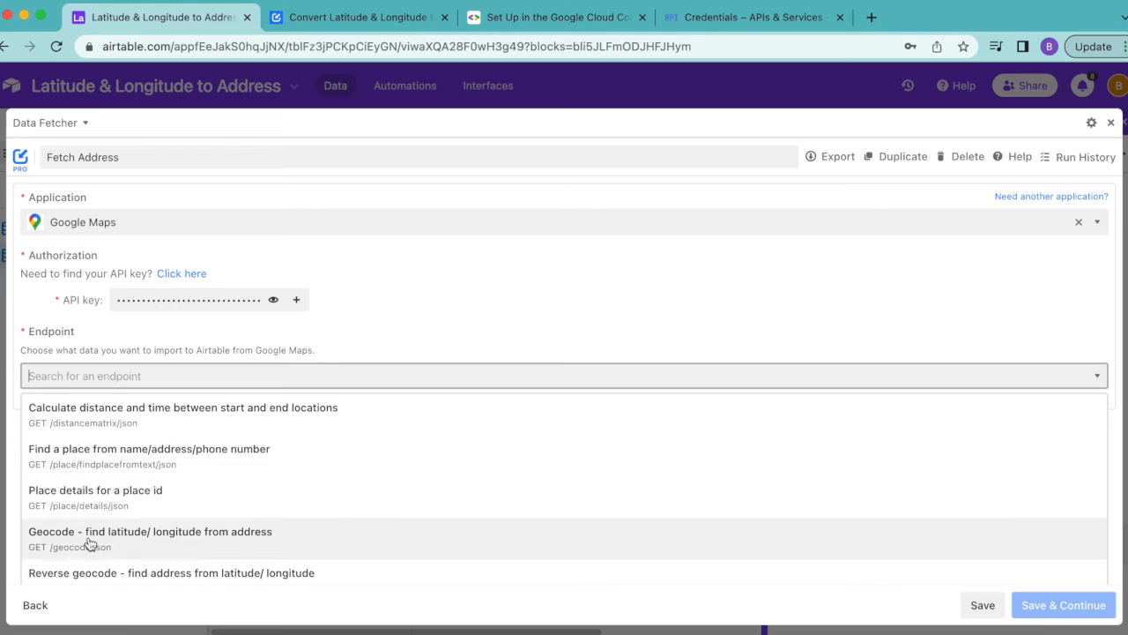
click(143, 574)
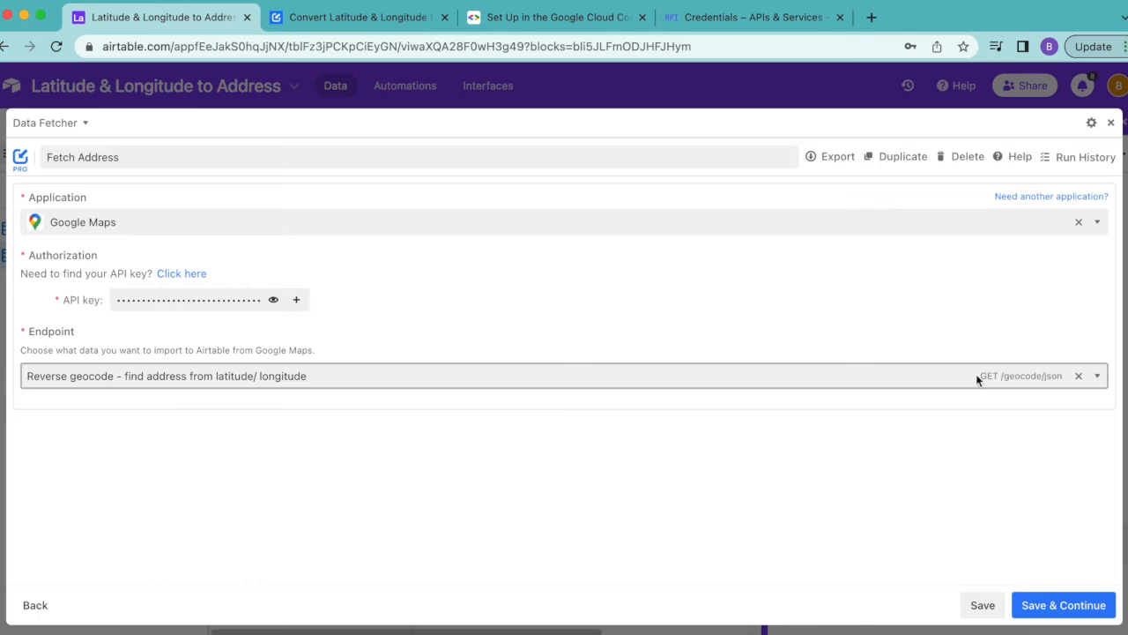
click(1064, 605)
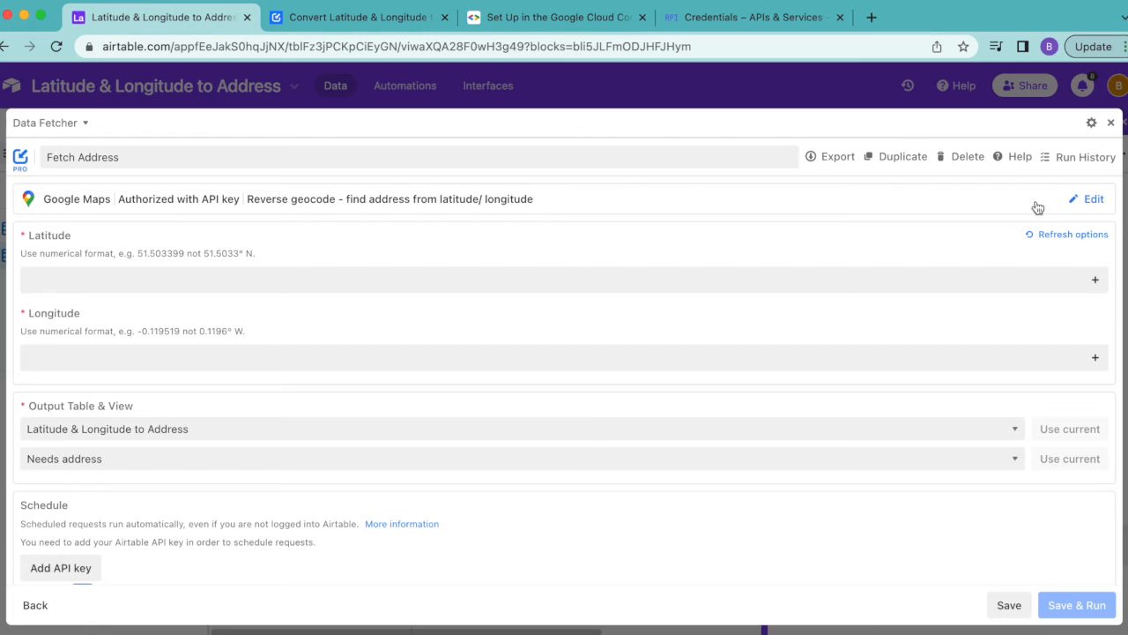
Map the request's Latitude input to the Latitude field of the Latitude & Longitude to Address table, for every record in Needs address
click(1093, 284)
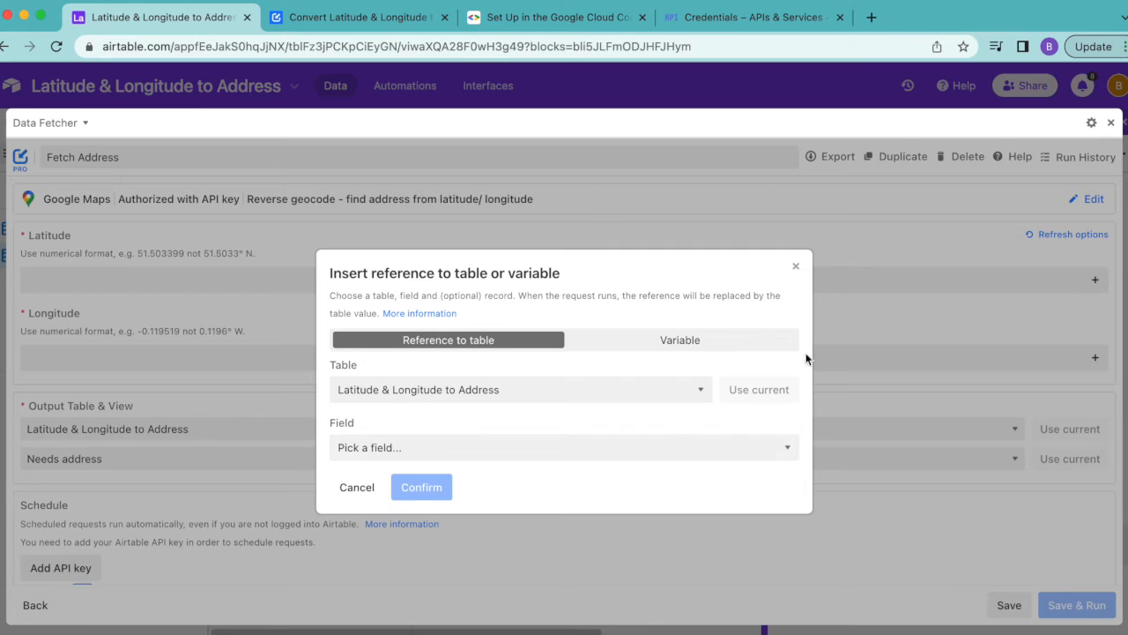
click(580, 379)
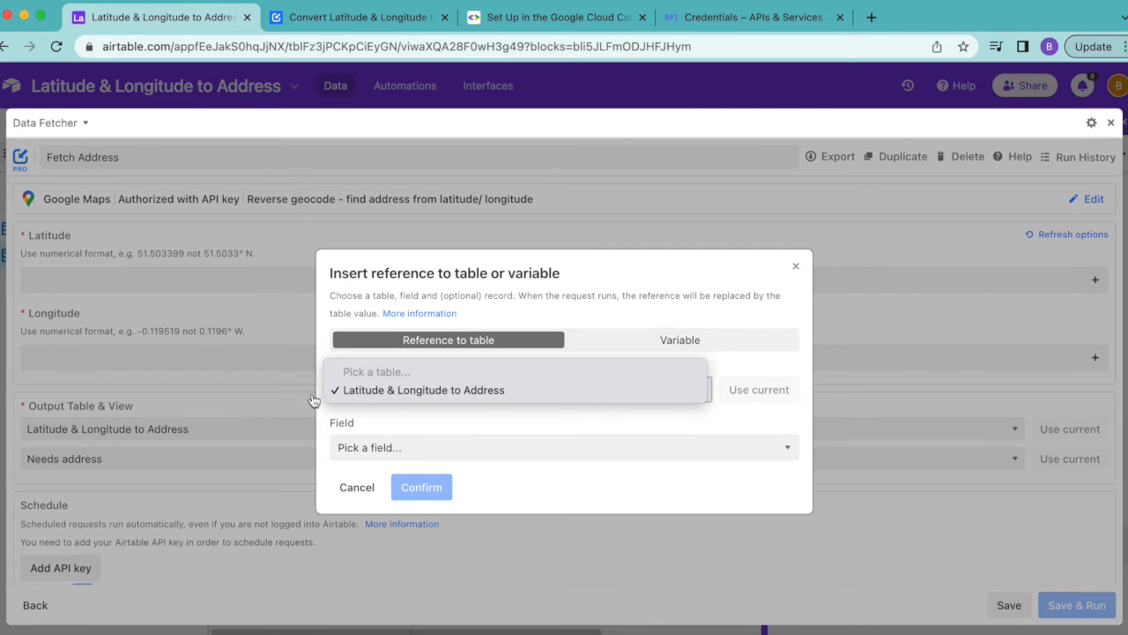
click(410, 397)
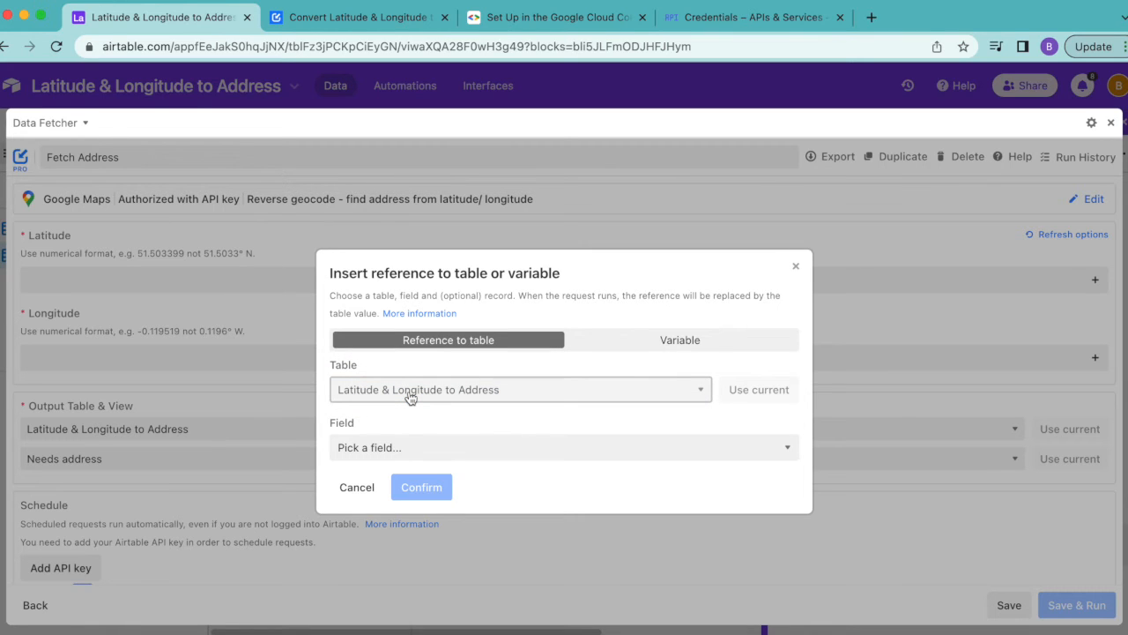
click(422, 447)
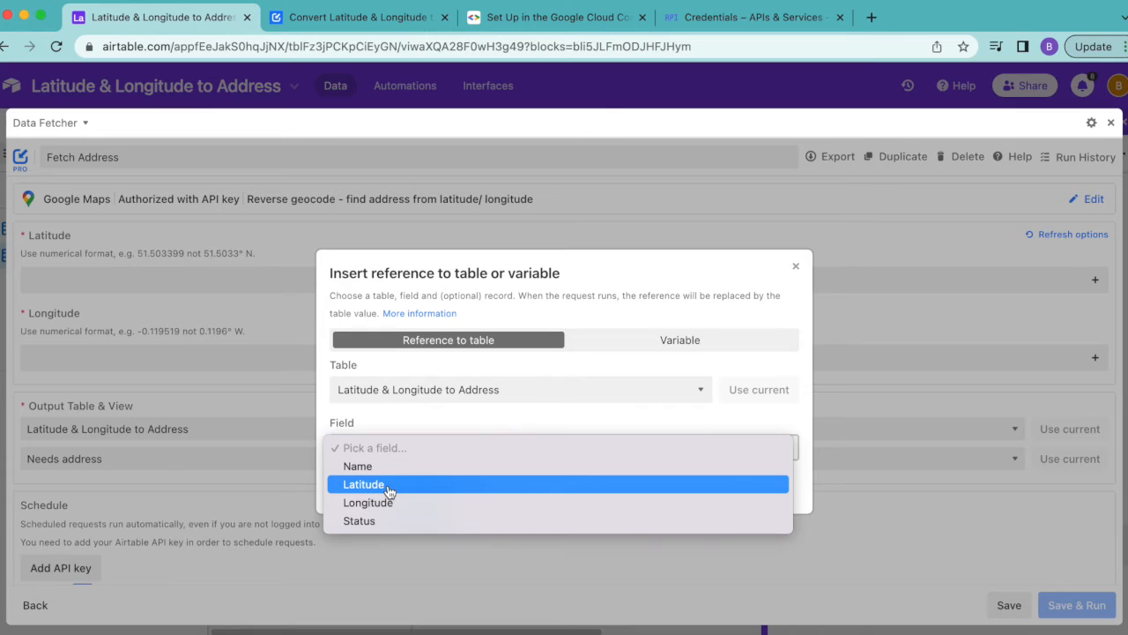
click(389, 485)
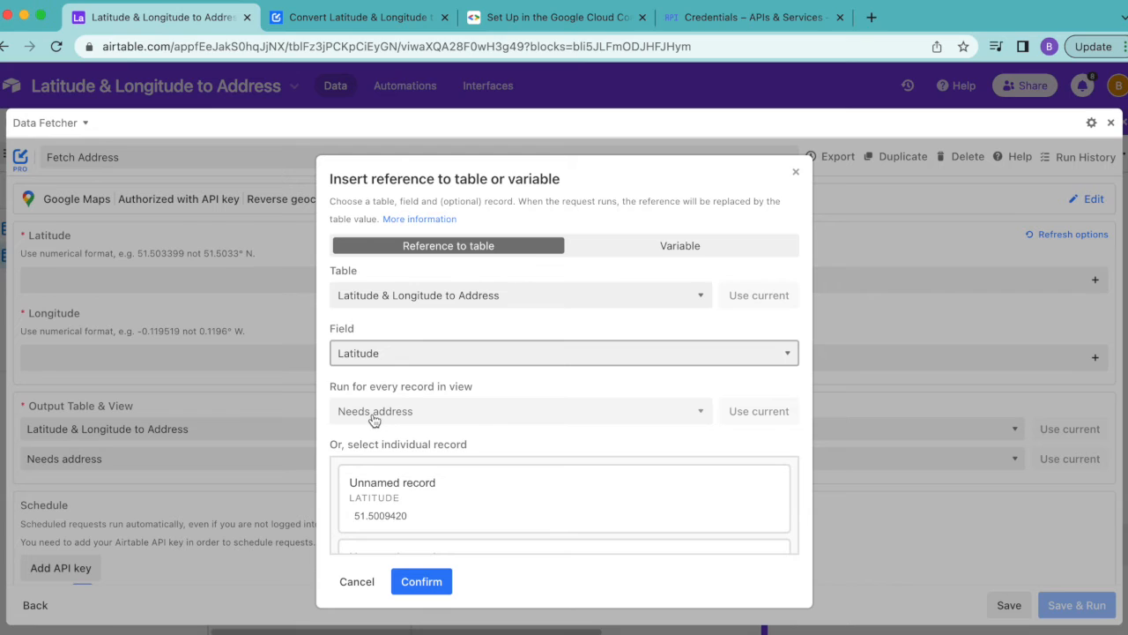
scroll(445, 489, down, 5)
scroll(449, 496, down, 1)
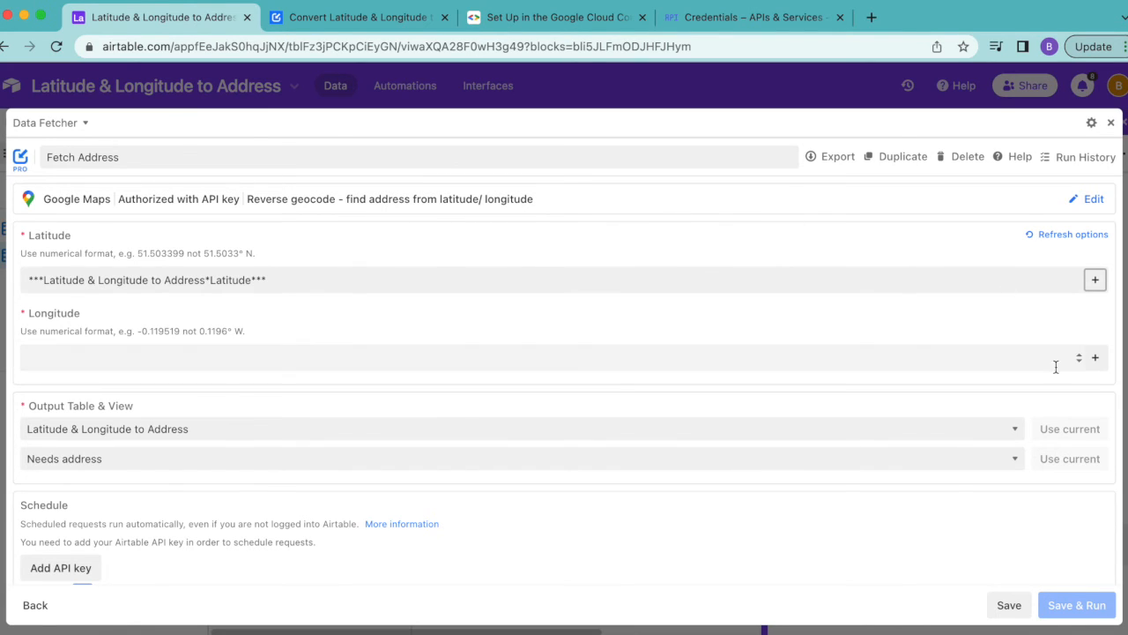
Map the Longitude input to the table's Longitude field for every record in Needs address, then save and run the request
click(1093, 360)
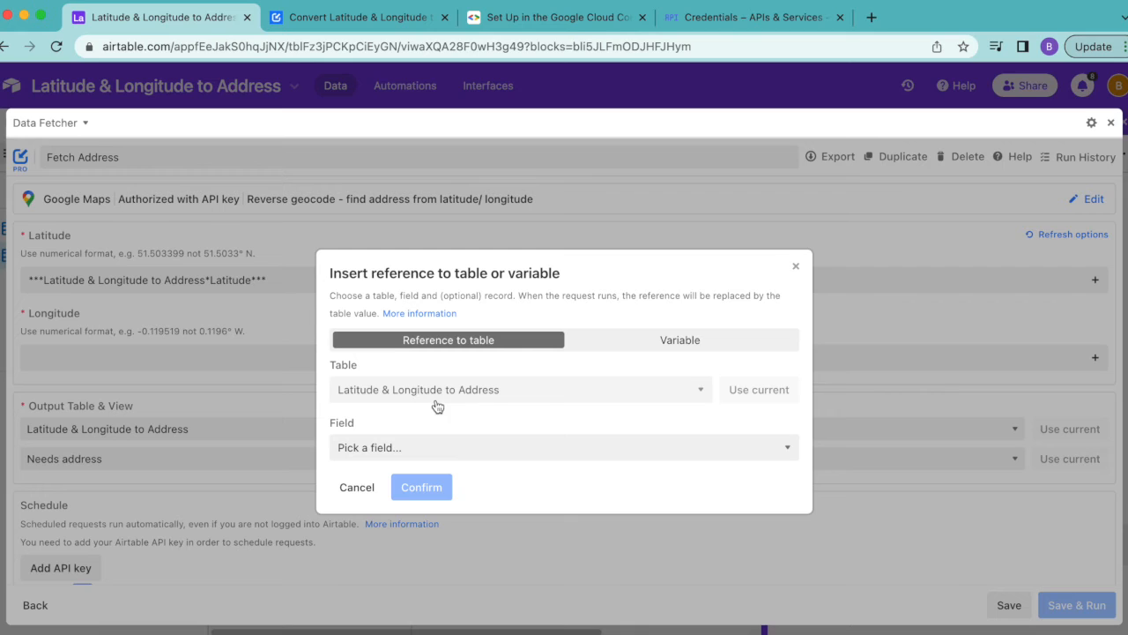
click(483, 448)
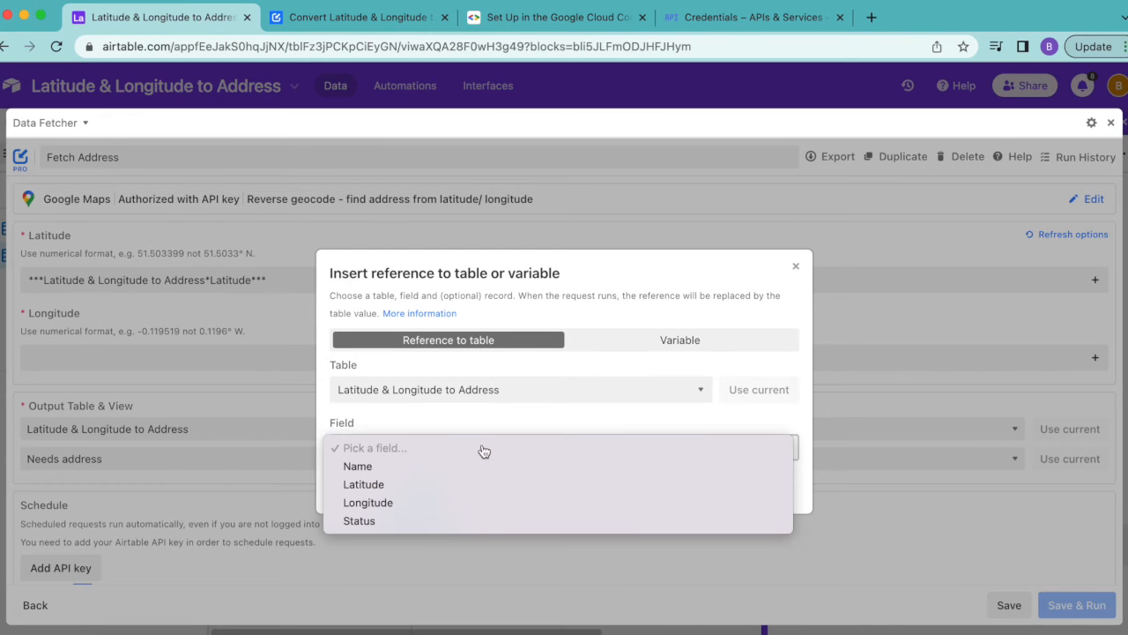
click(456, 504)
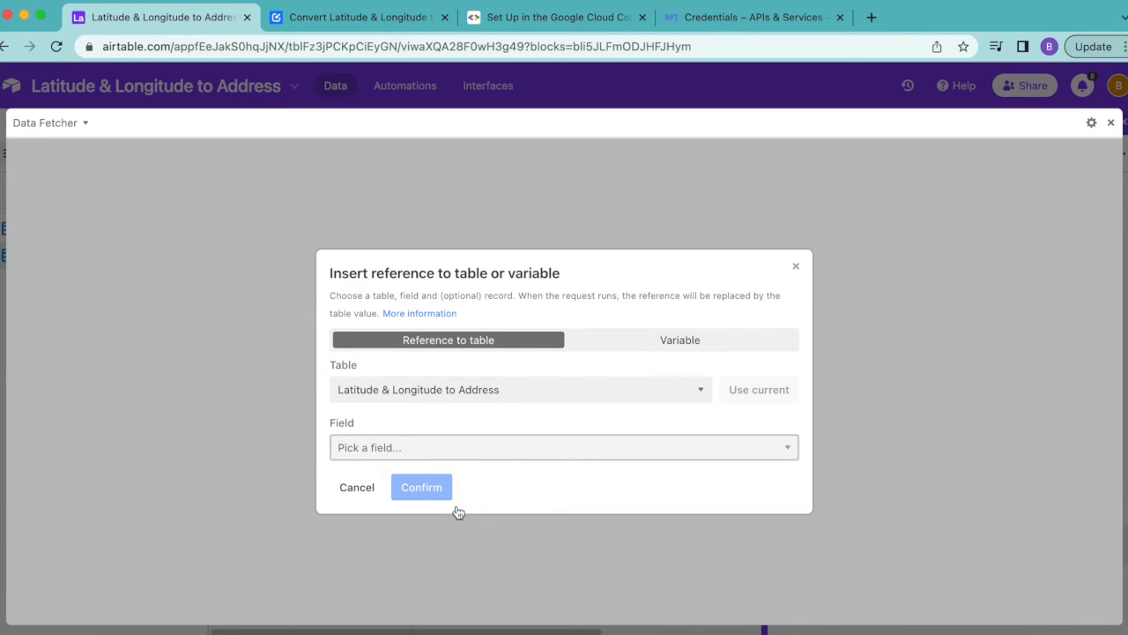
scroll(456, 511, down, 1)
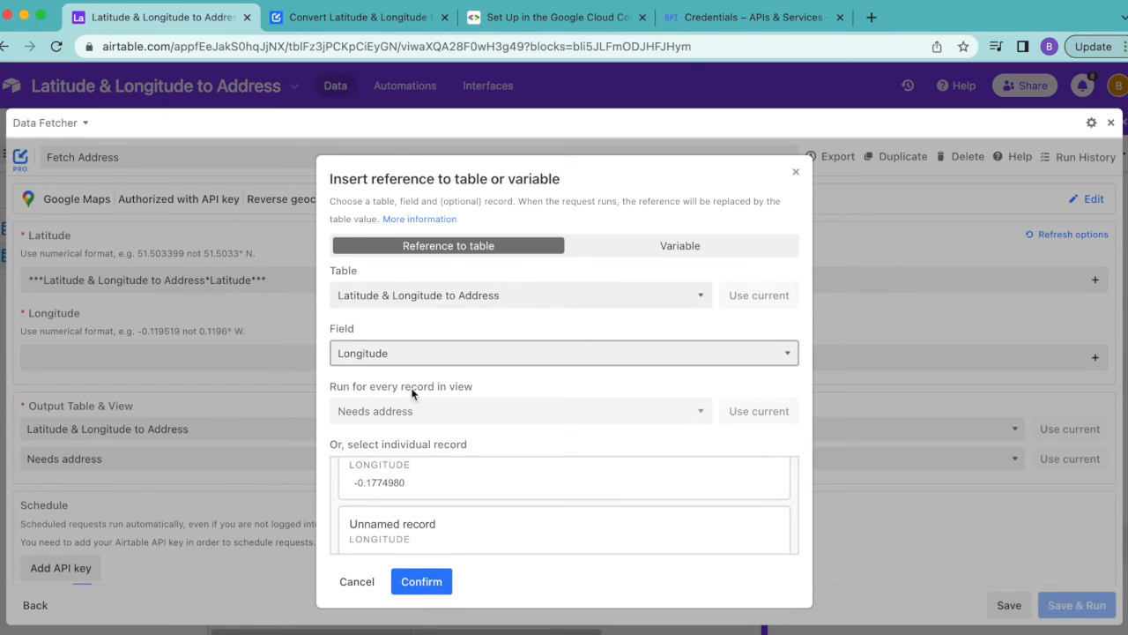
scroll(503, 530, down, 1)
scroll(503, 530, down, 1)
click(421, 582)
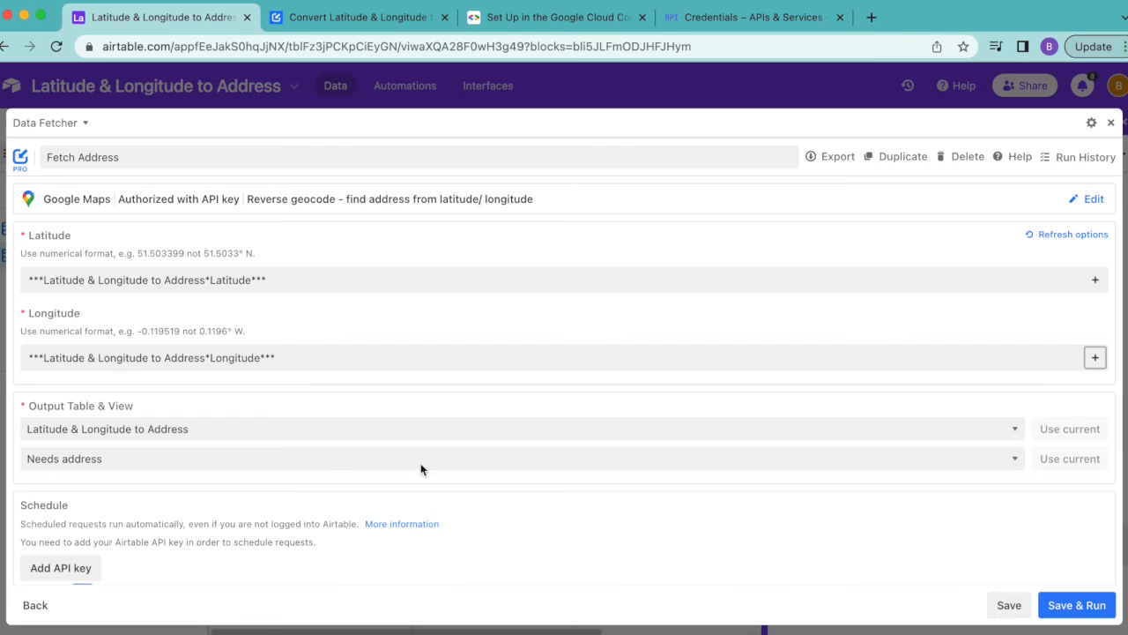
click(1077, 606)
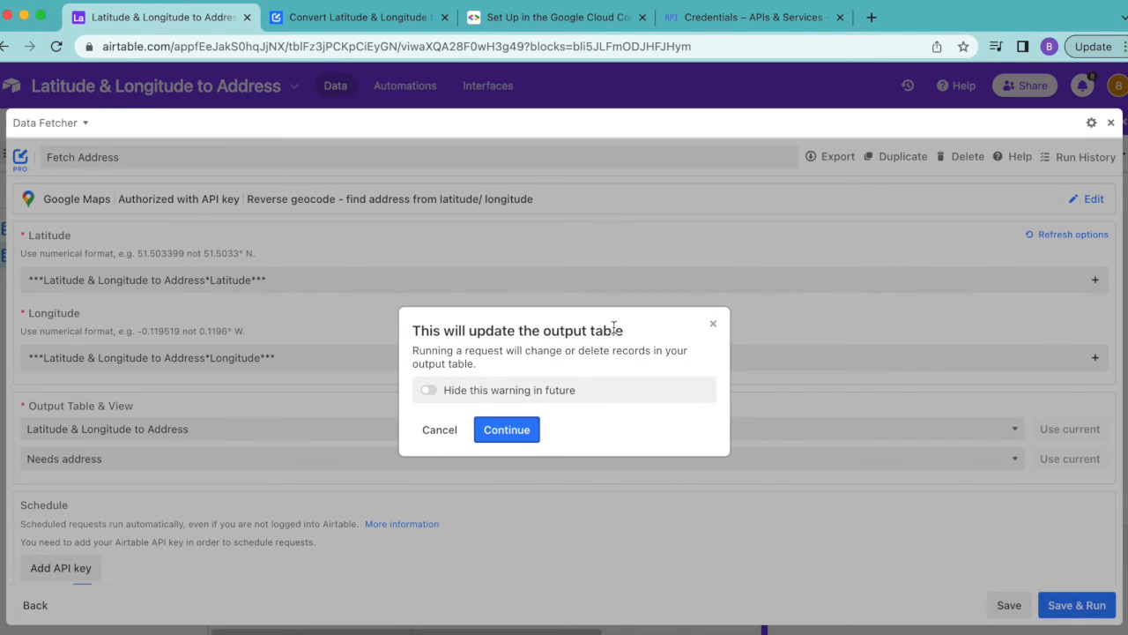
click(518, 447)
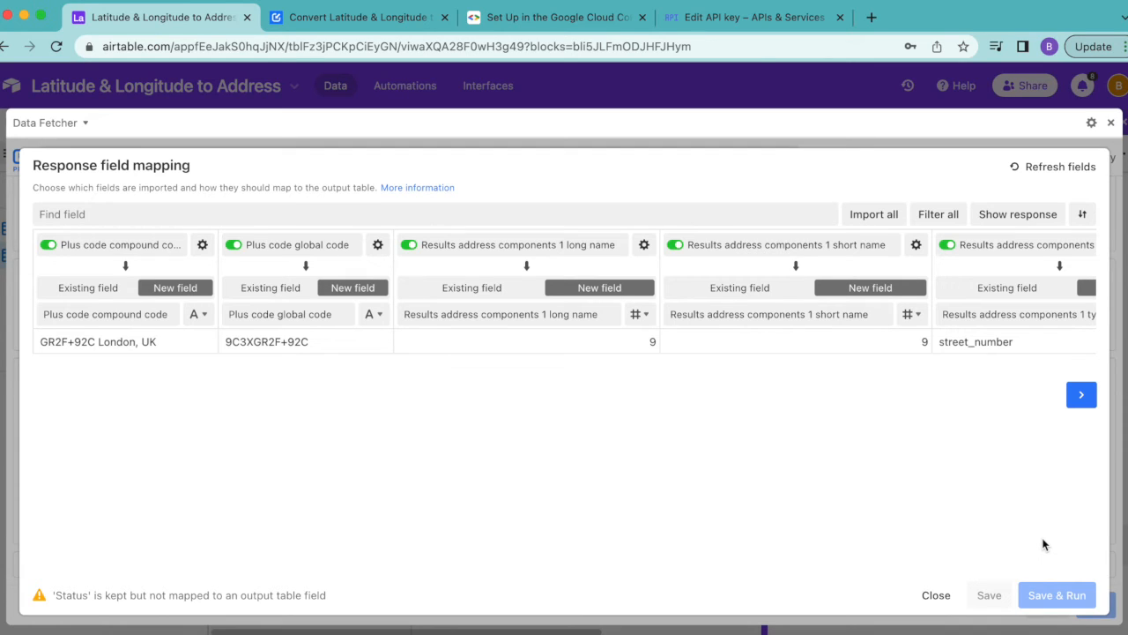
Toggle the import of the "Results address components 1 long name" response field off and back on
click(409, 245)
click(409, 245)
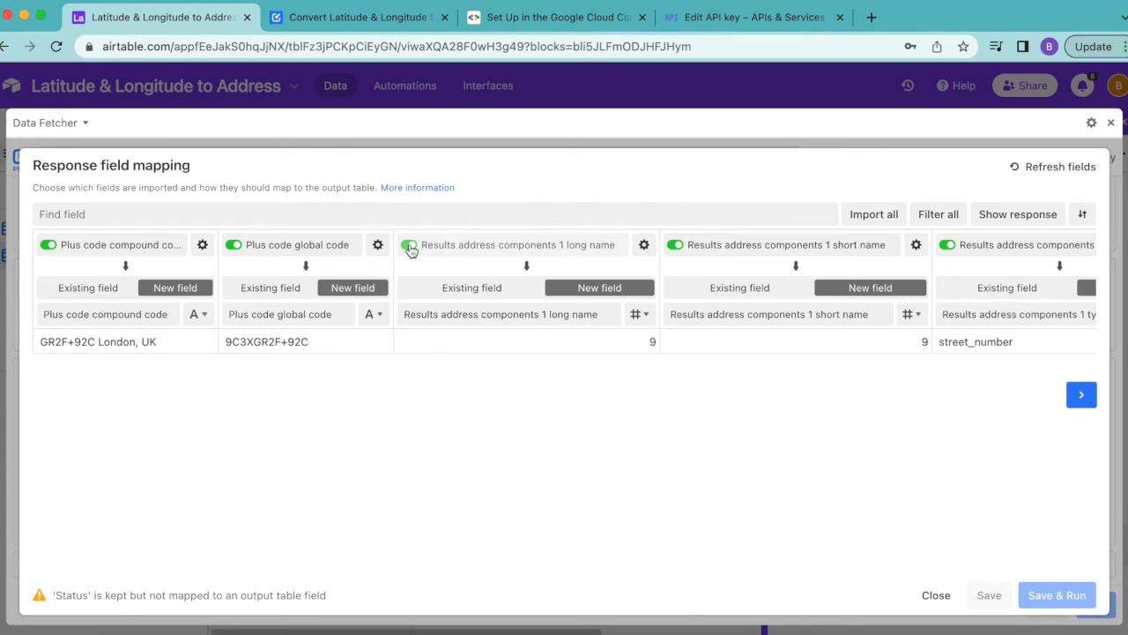
click(409, 246)
click(409, 246)
click(410, 246)
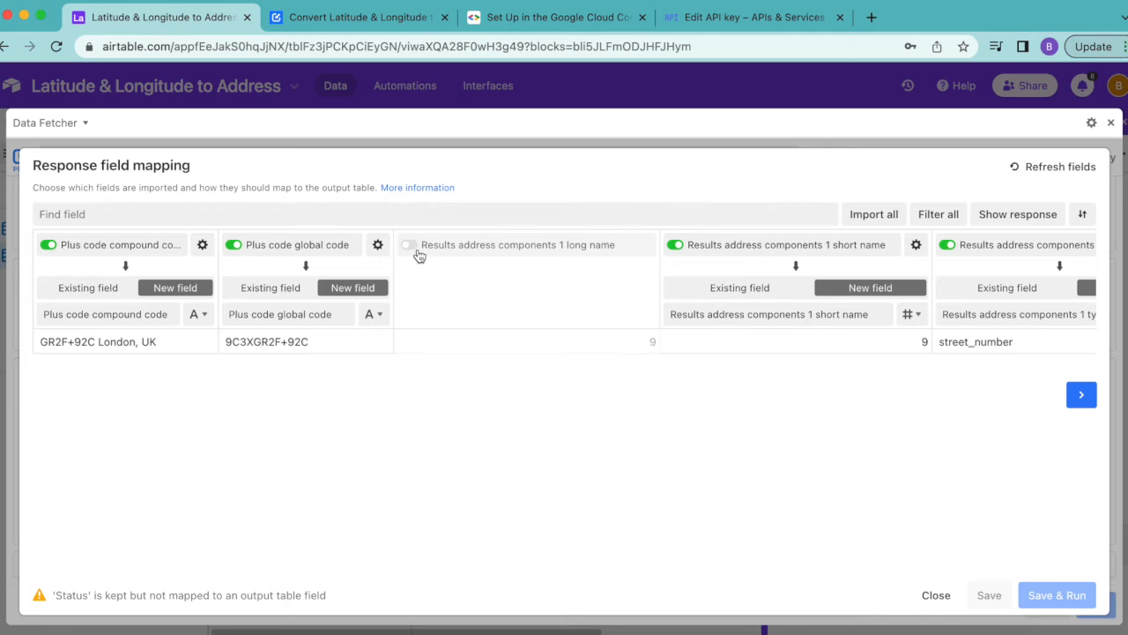
click(409, 246)
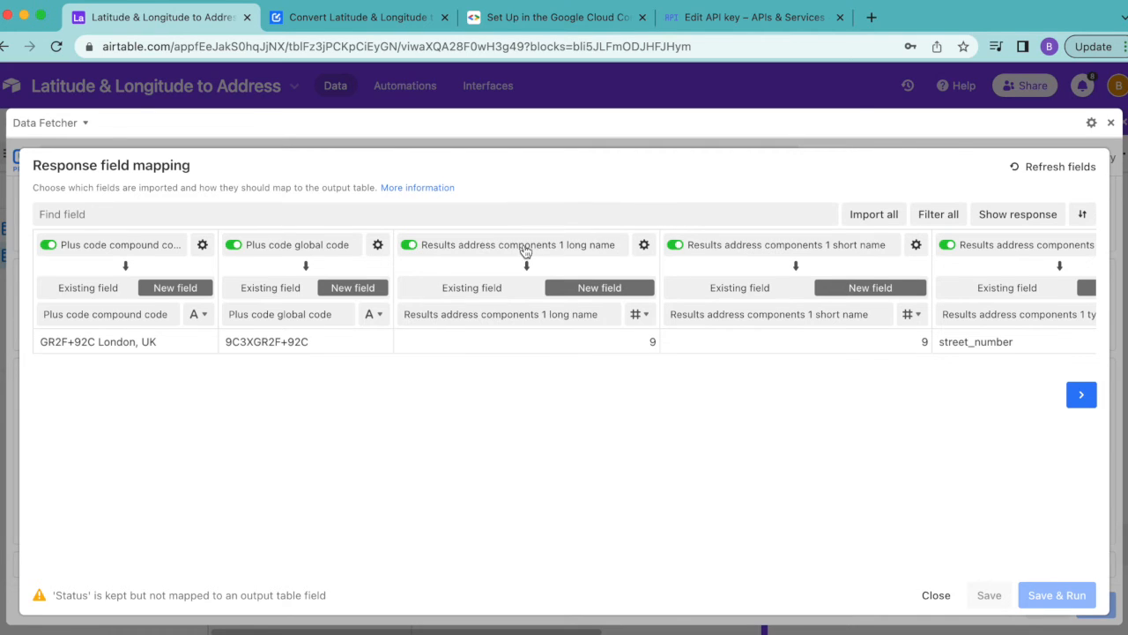
Exclude all response fields from the import, find "results for", and enable only "Results formatted address"
click(937, 221)
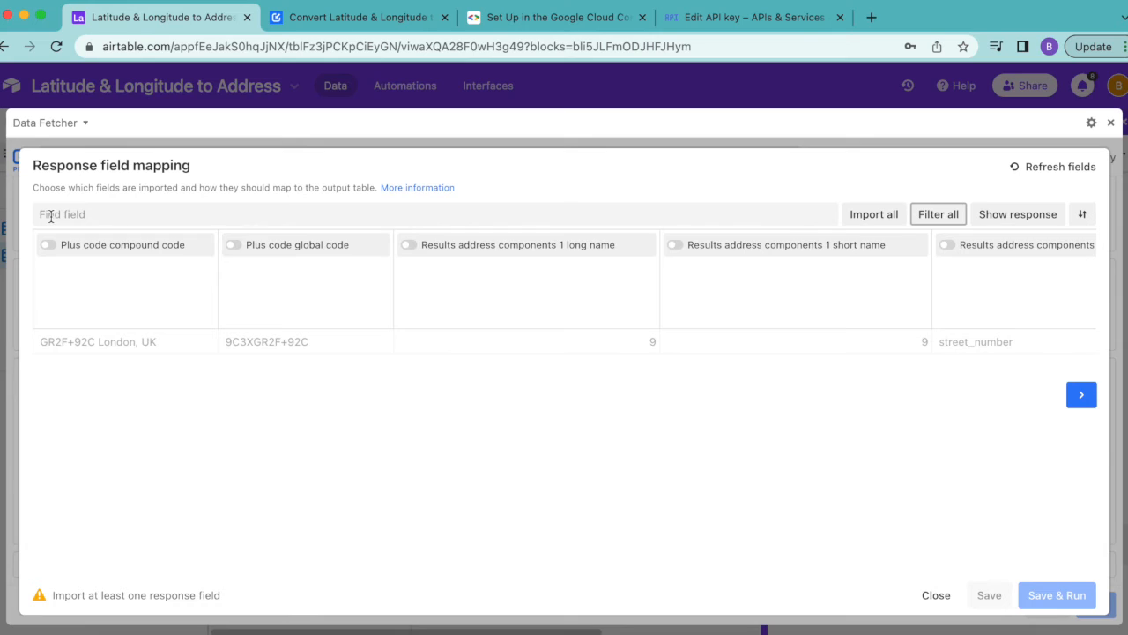
click(60, 216)
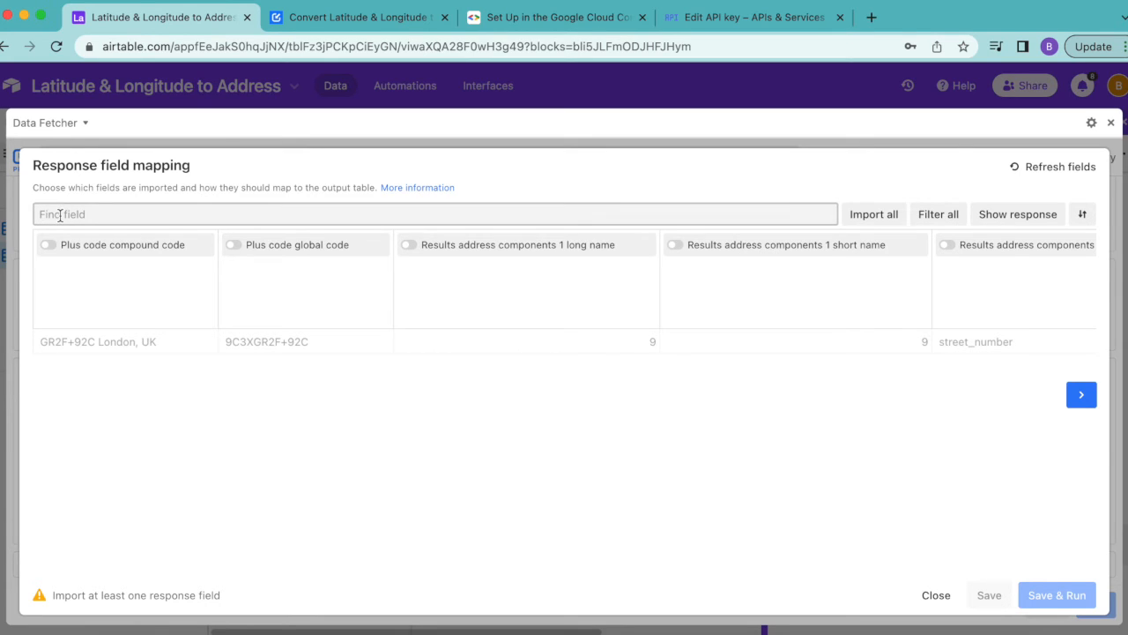
text(results for)
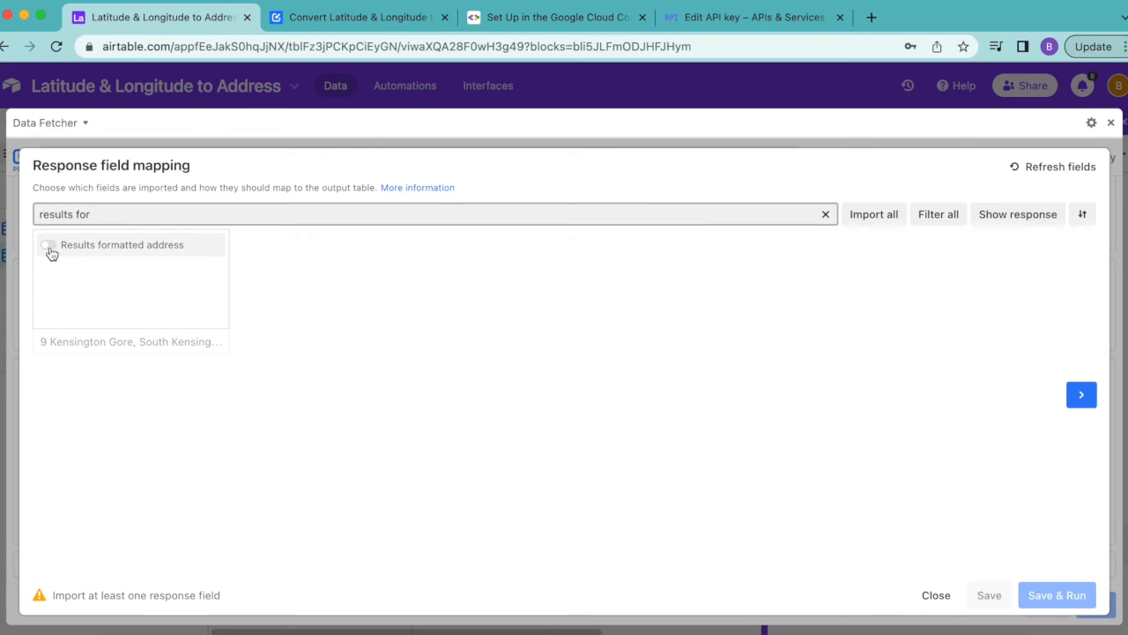
click(49, 249)
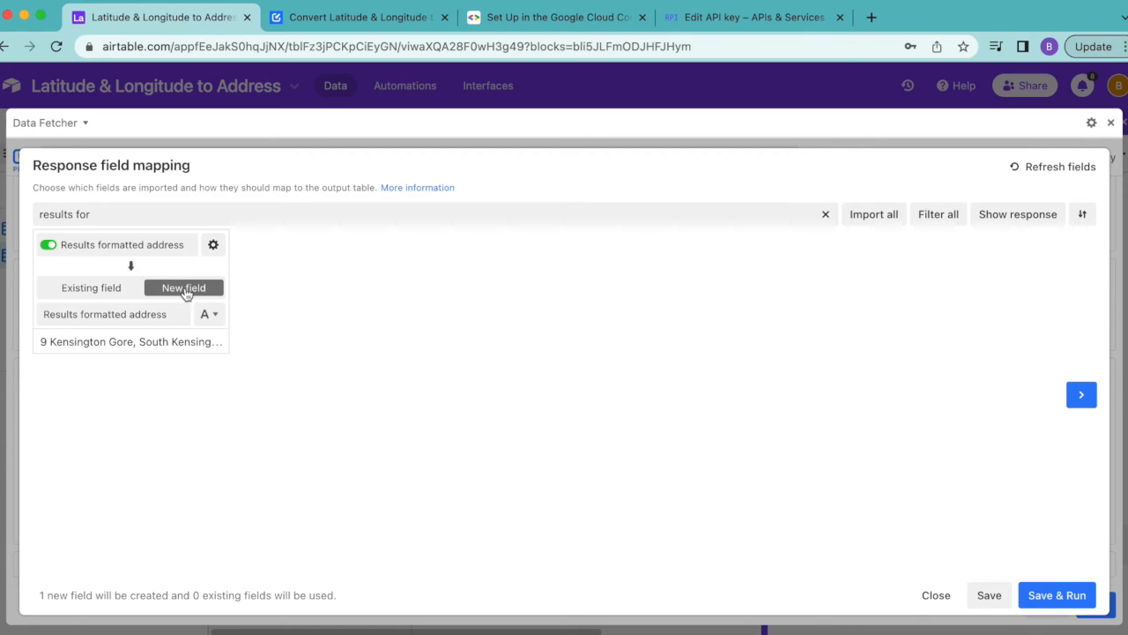
Name the new output field for the formatted address "Address", then save and run the request
click(132, 317)
drag(133, 318, 27, 297)
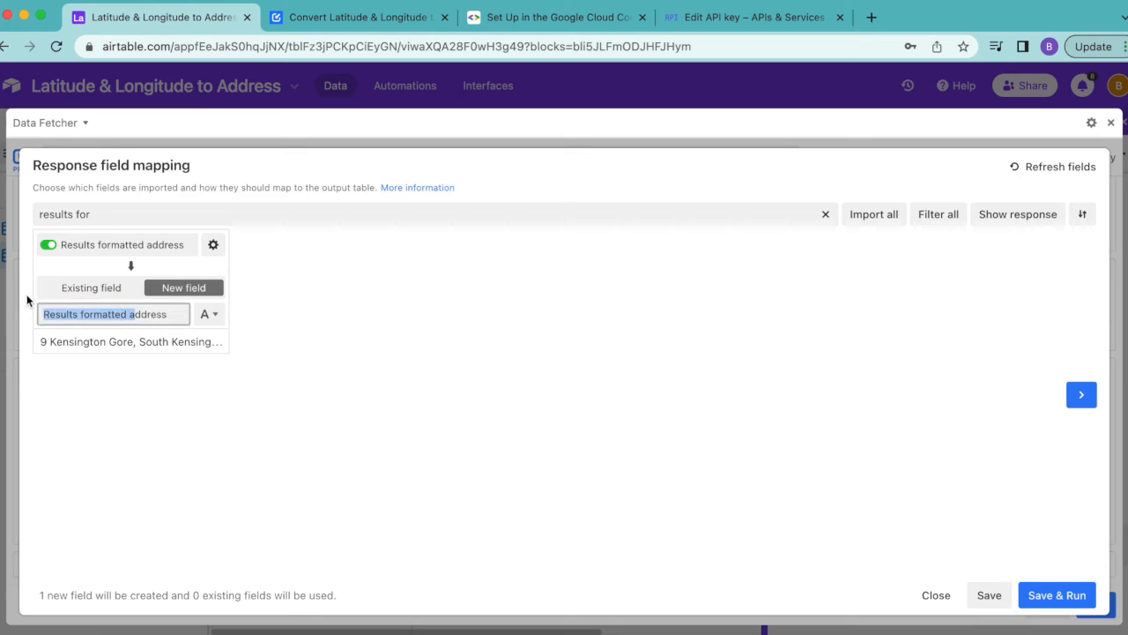
text(A)
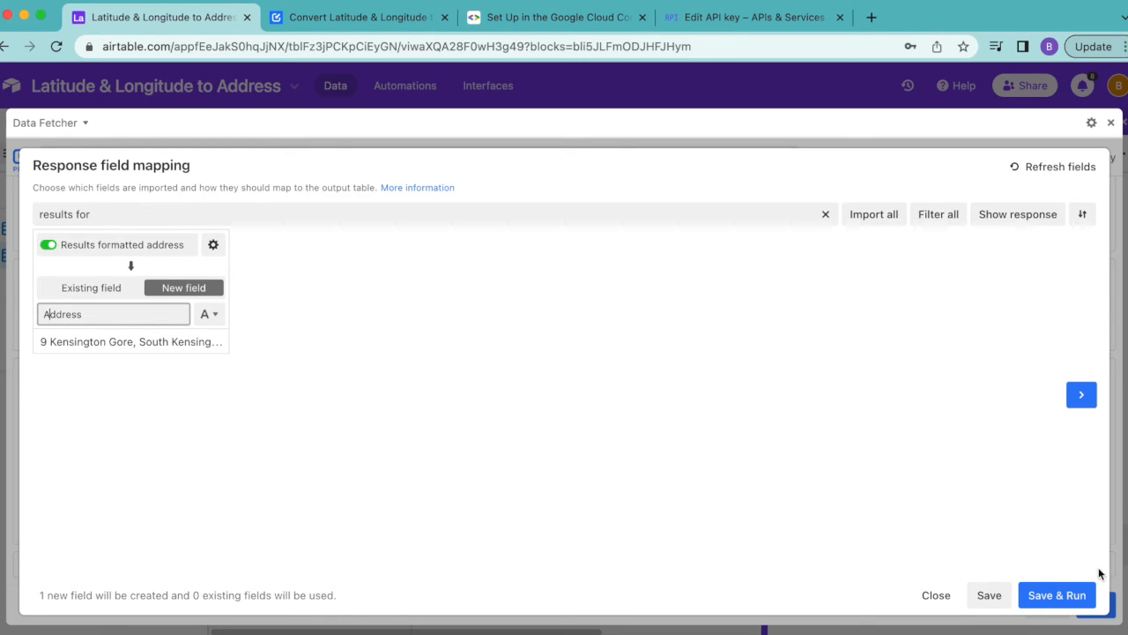
click(1067, 600)
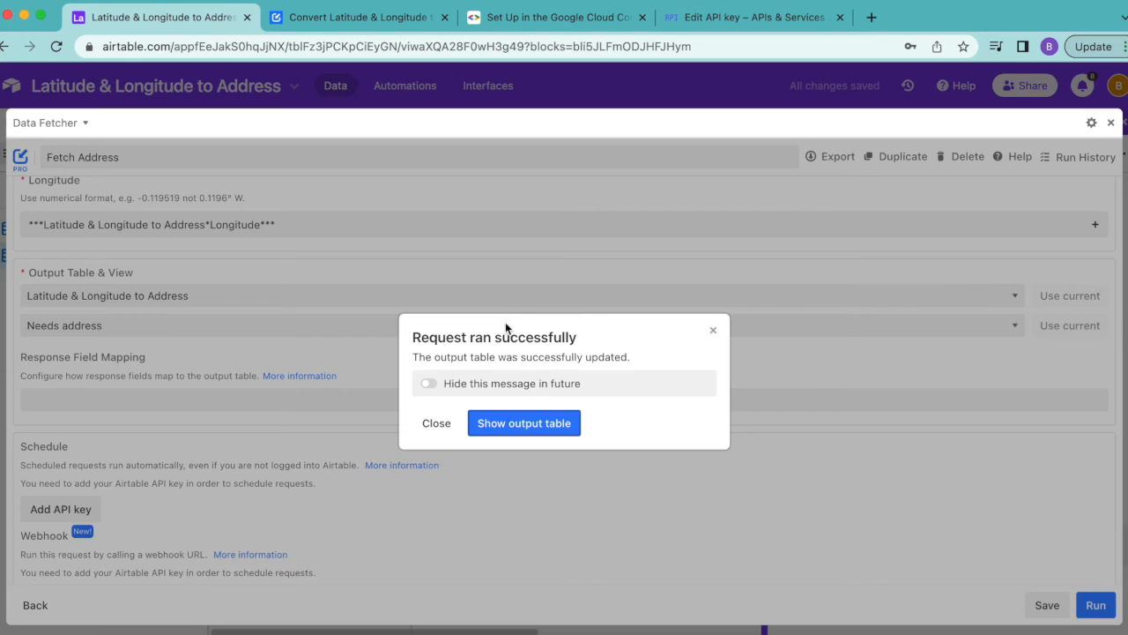
Show the output table and hide the extensions area to view the Address column
click(538, 421)
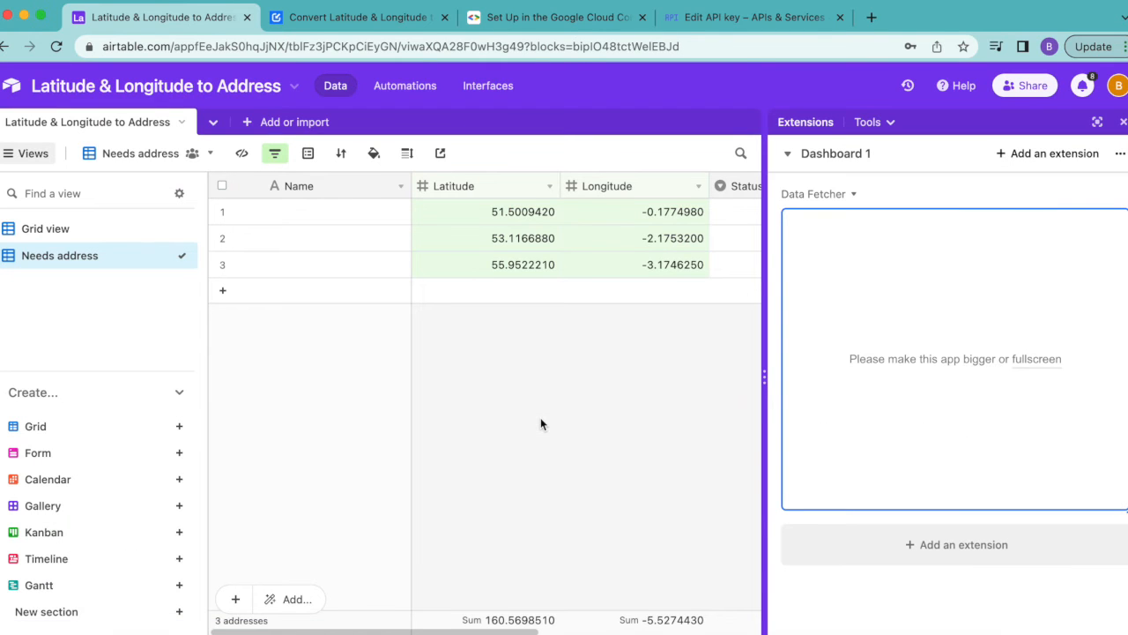
click(1124, 122)
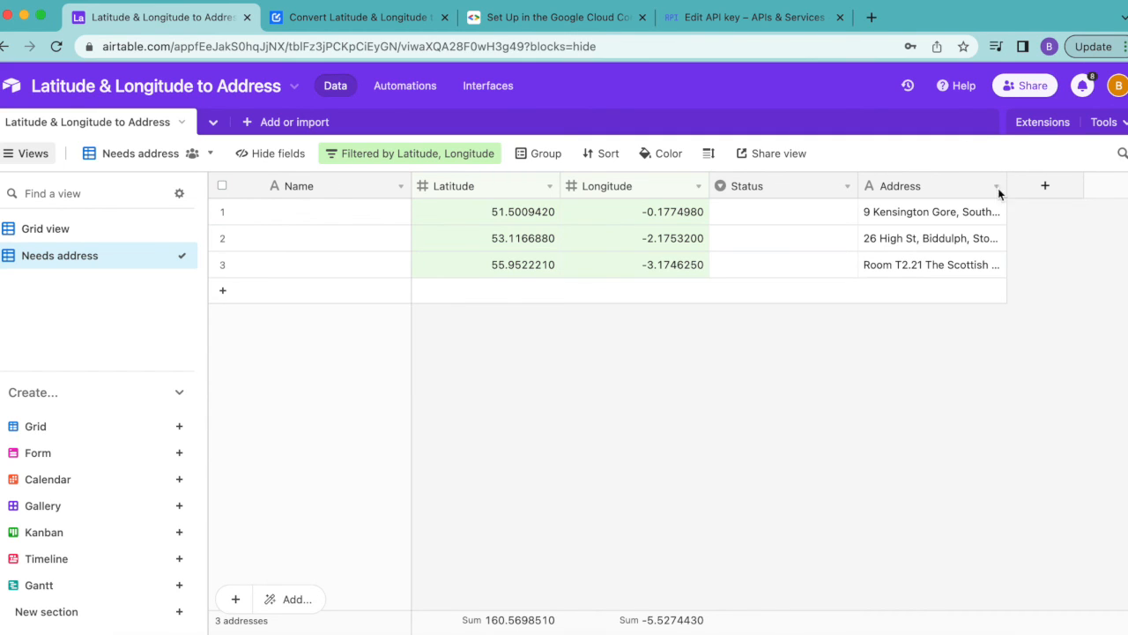
Reopen the Fetch Address request in Data Fetcher and go to its schedule settings
click(1025, 123)
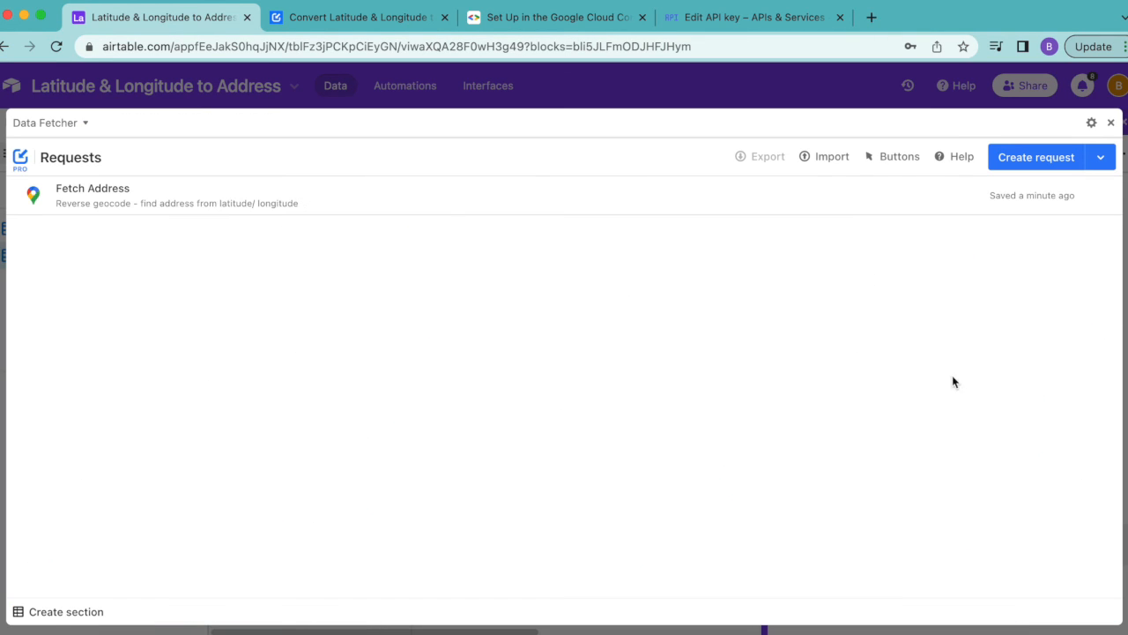
click(208, 216)
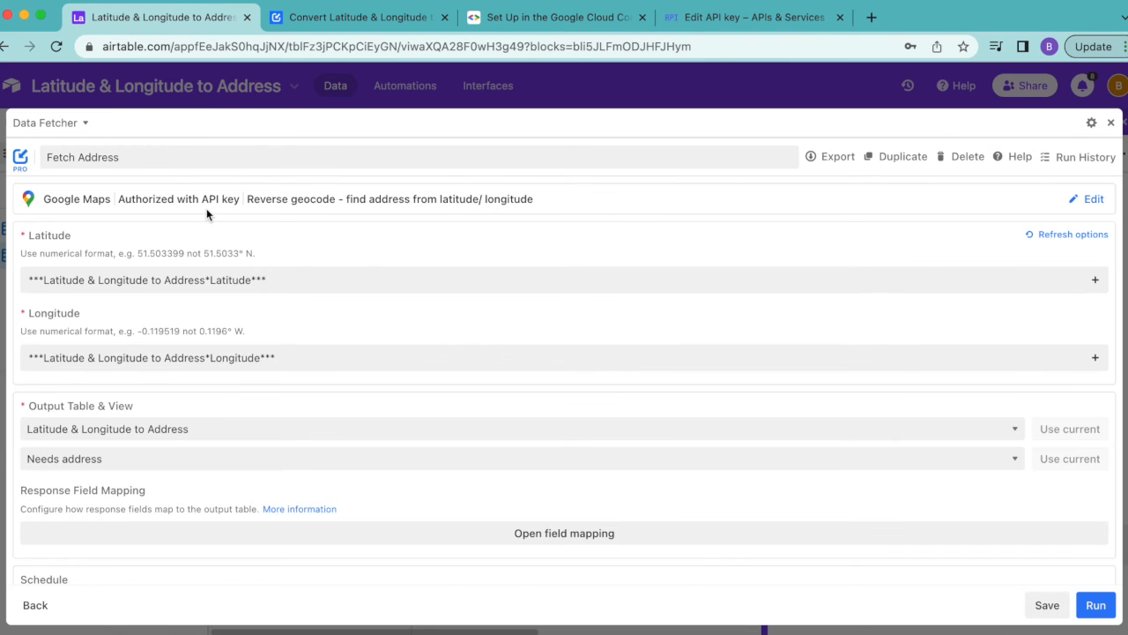
scroll(239, 377, down, 4)
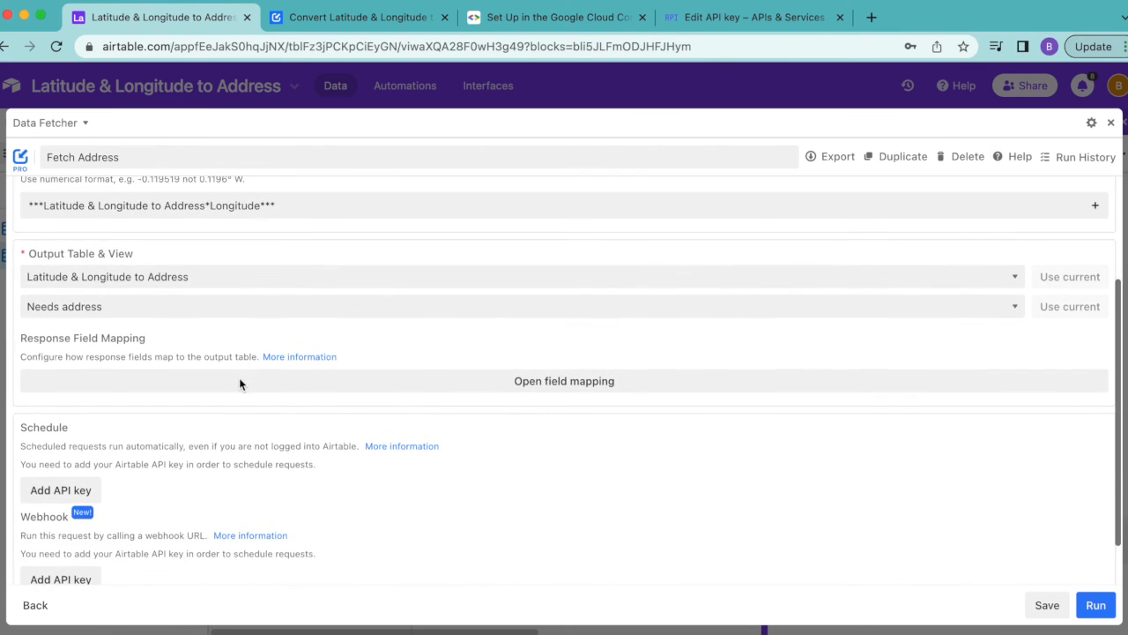
scroll(420, 394, up, 4)
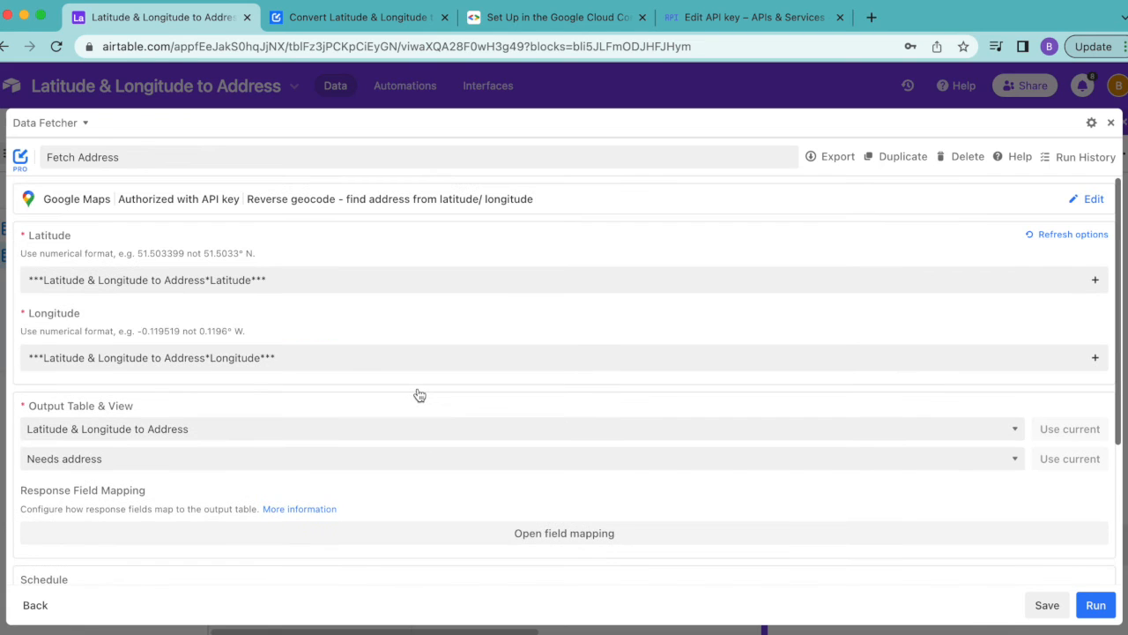
scroll(420, 394, down, 4)
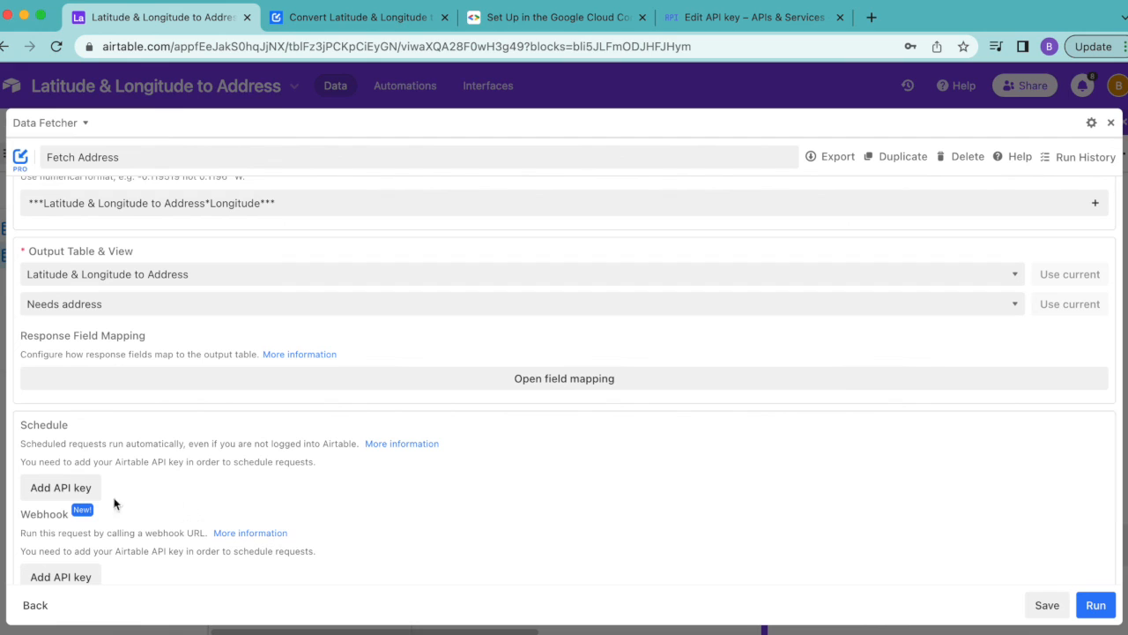
Start adding an Airtable API key for the schedule, and generate a personal API key on the linked Airtable account page
click(61, 489)
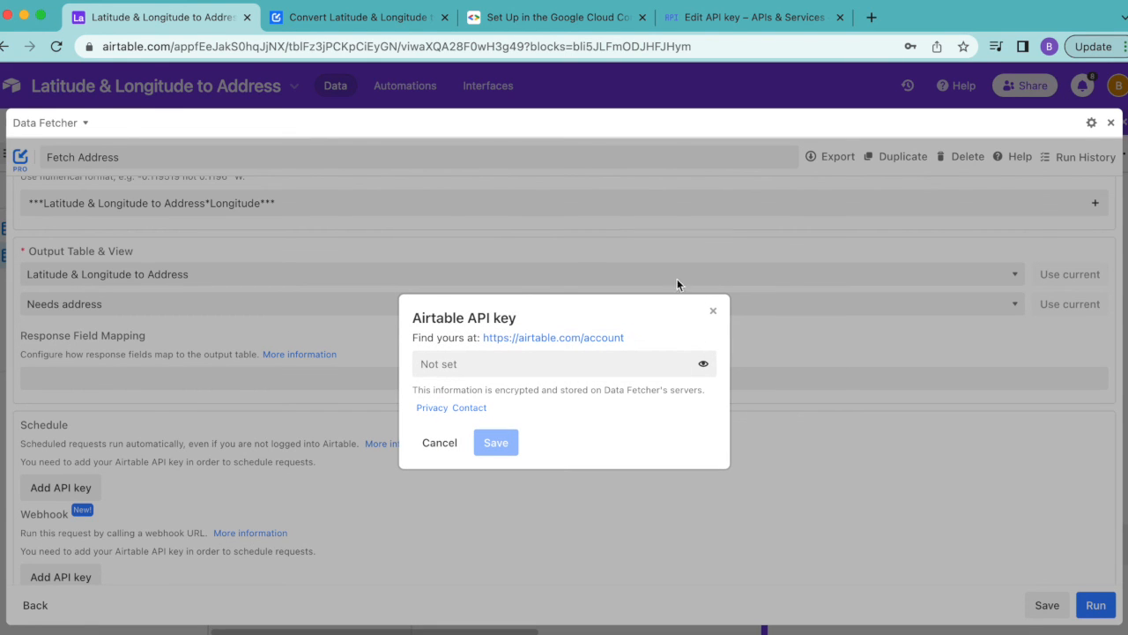
click(531, 338)
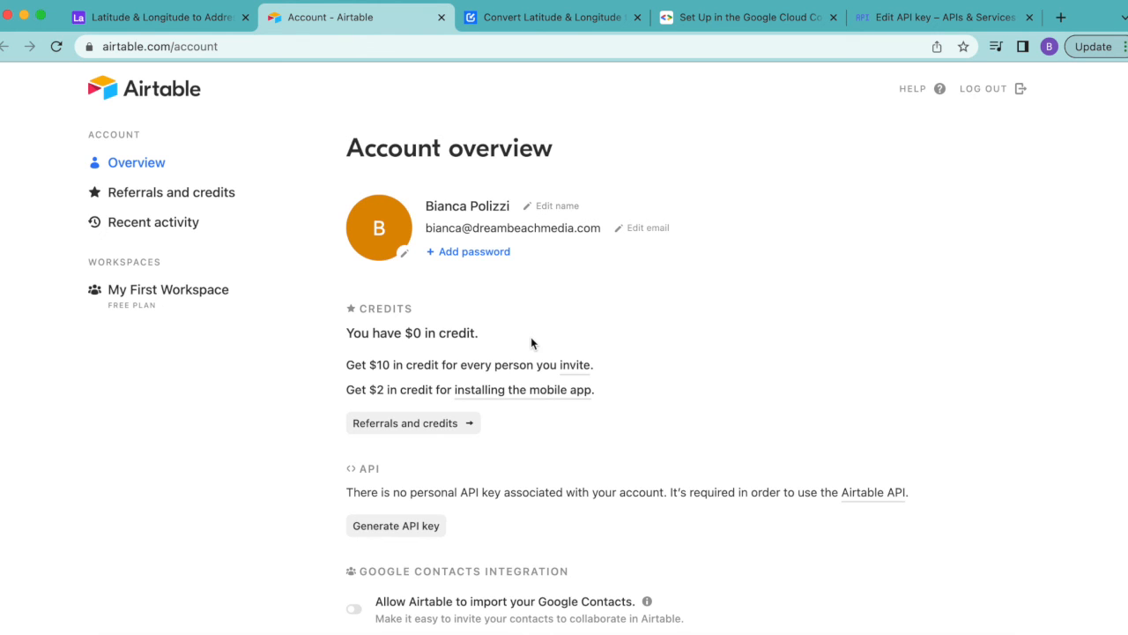
scroll(530, 337, down, 3)
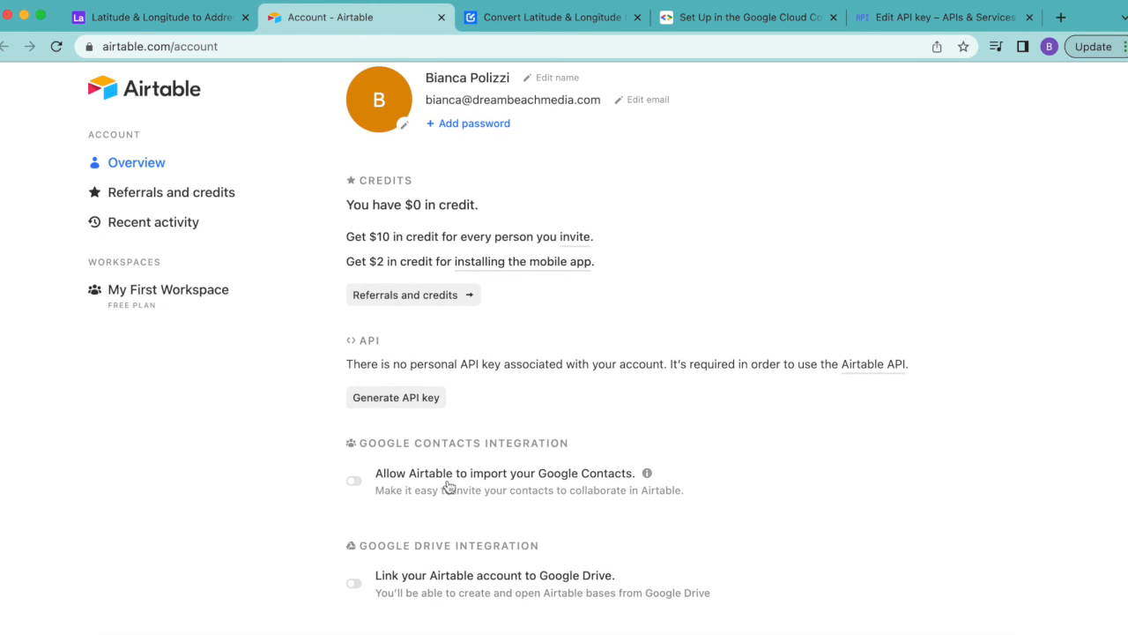
click(405, 403)
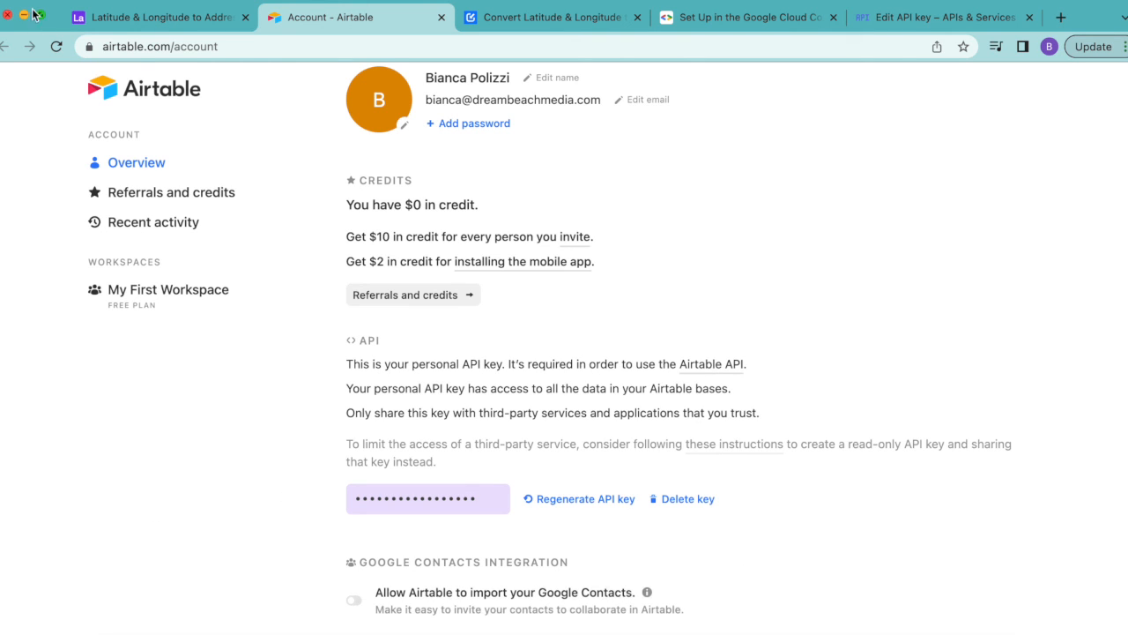
Return to the Airtable base, paste the API key into Data Fetcher's Airtable API key field, and save it
click(103, 24)
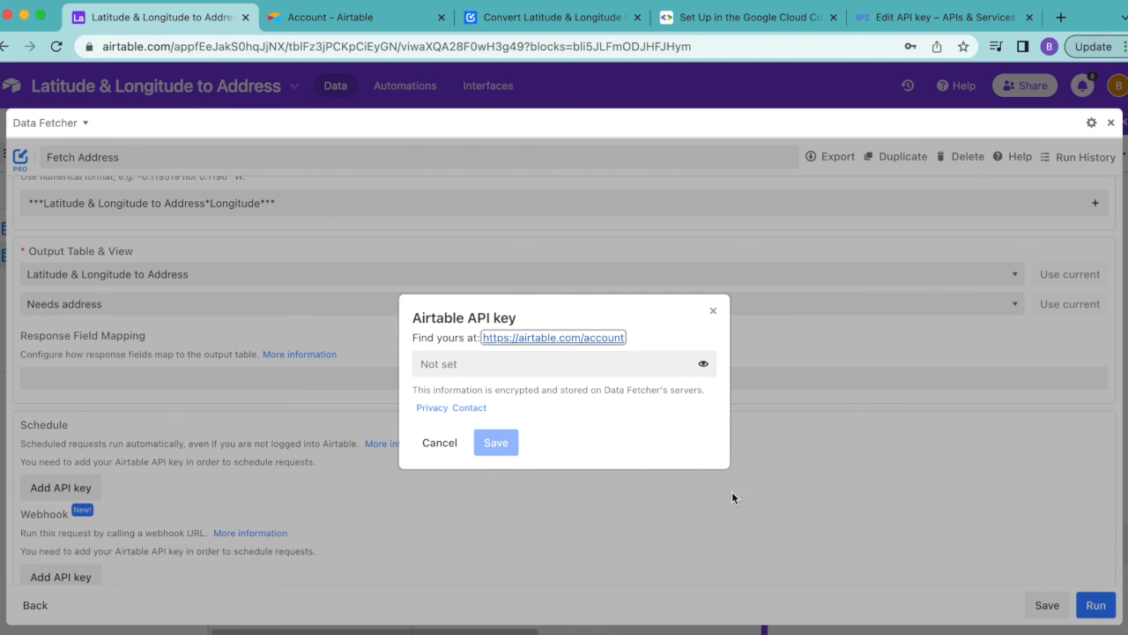
click(482, 372)
key(super+v)
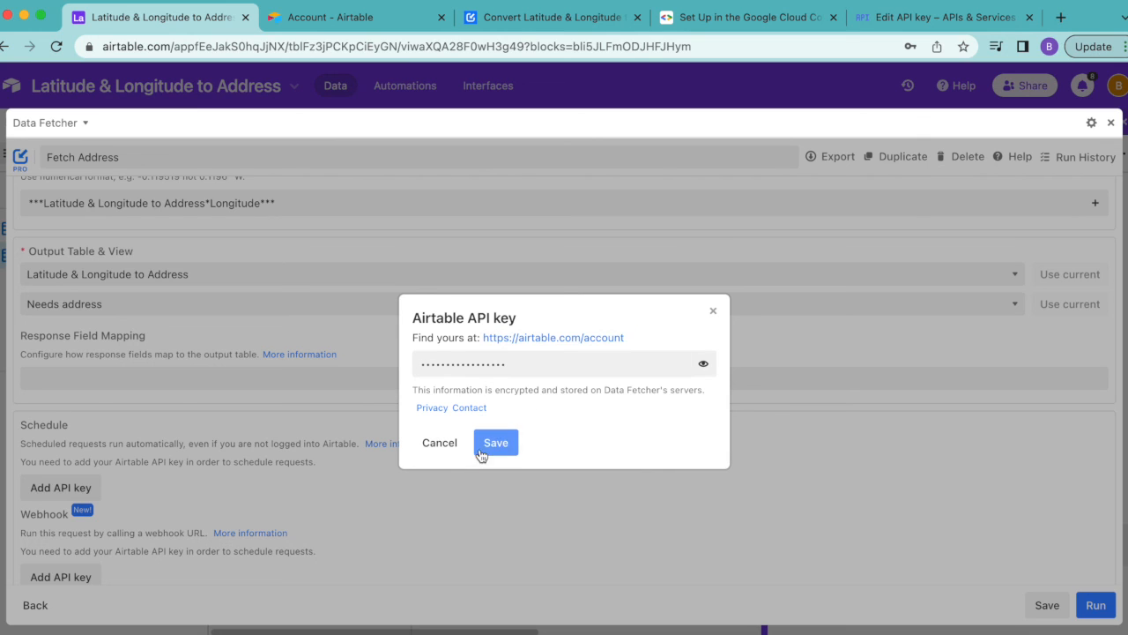
click(495, 442)
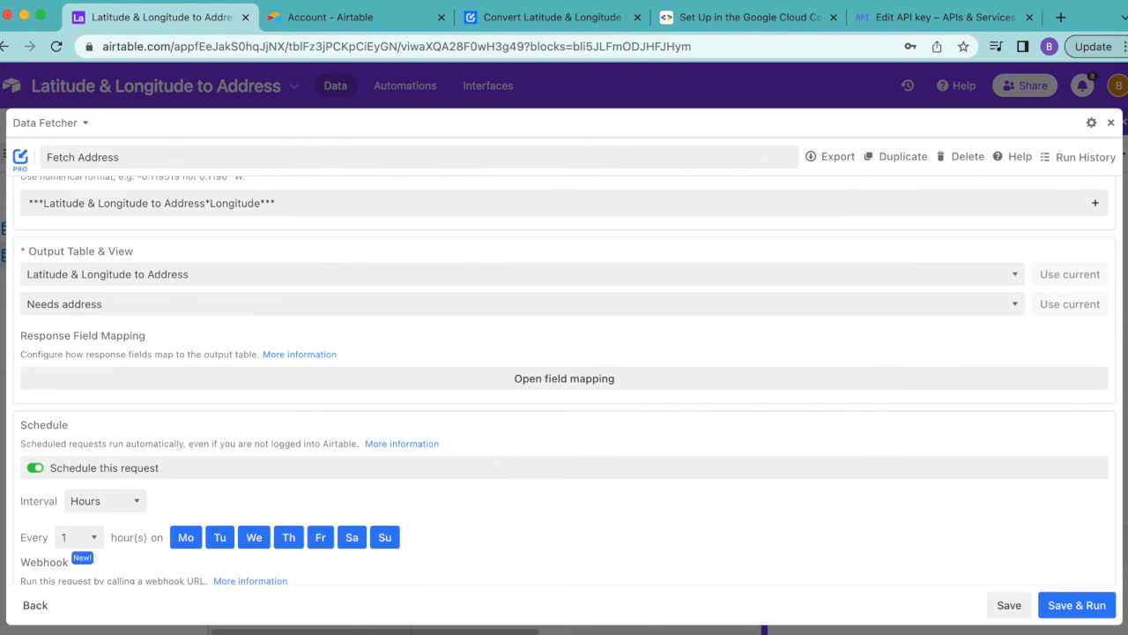
Save the request with a schedule of every 1 hour on all seven days, and close Data Fetcher to show the full table
scroll(899, 485, down, 2)
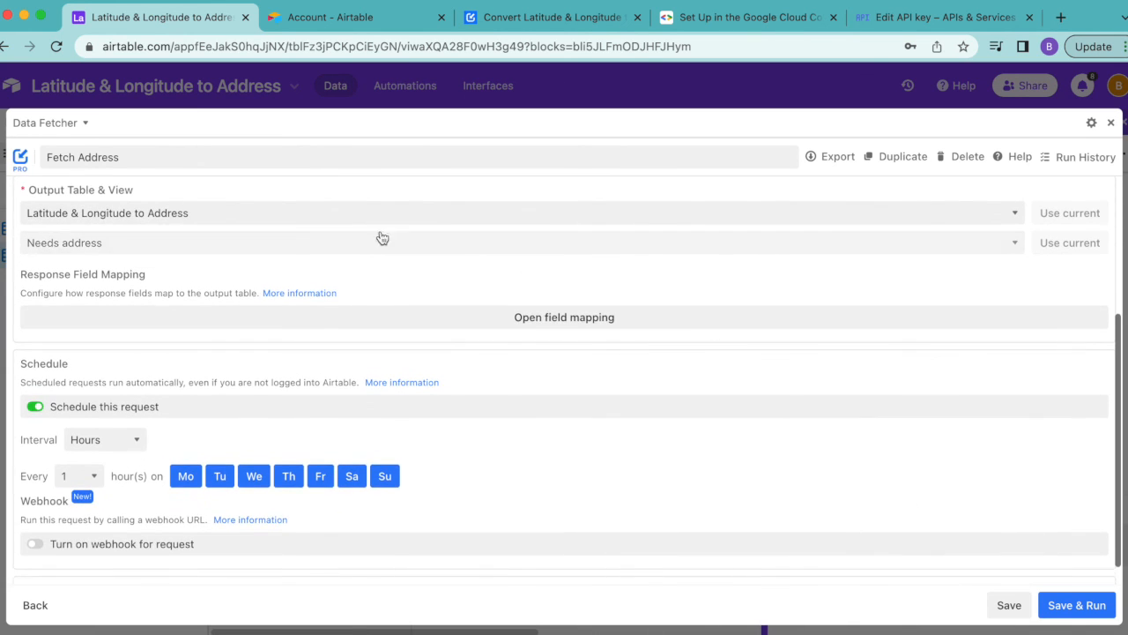
click(112, 439)
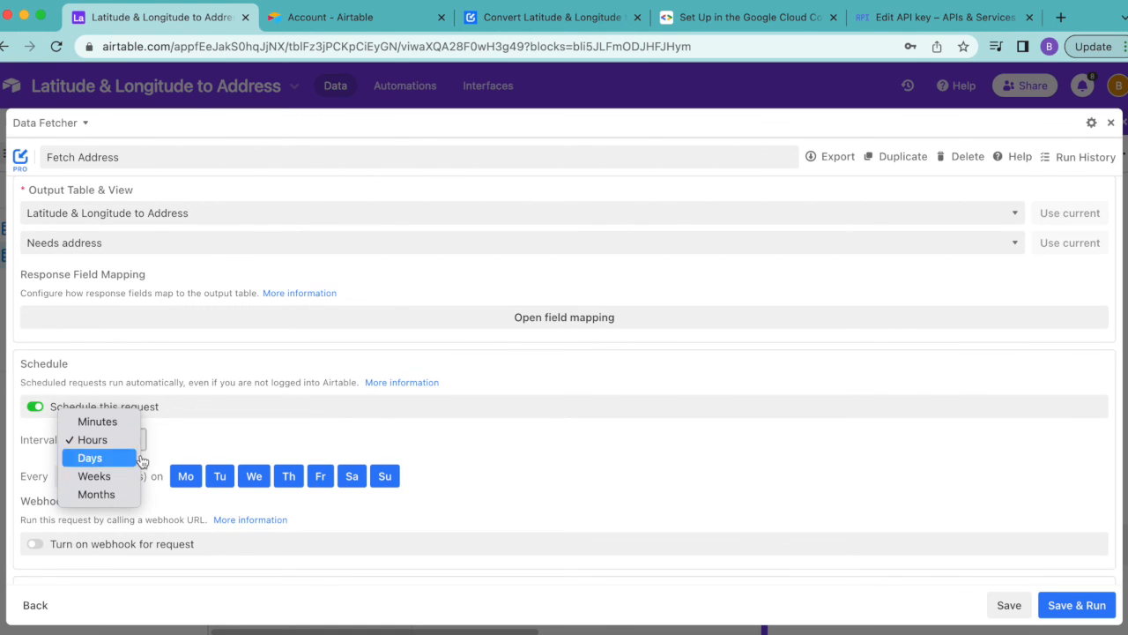
click(186, 448)
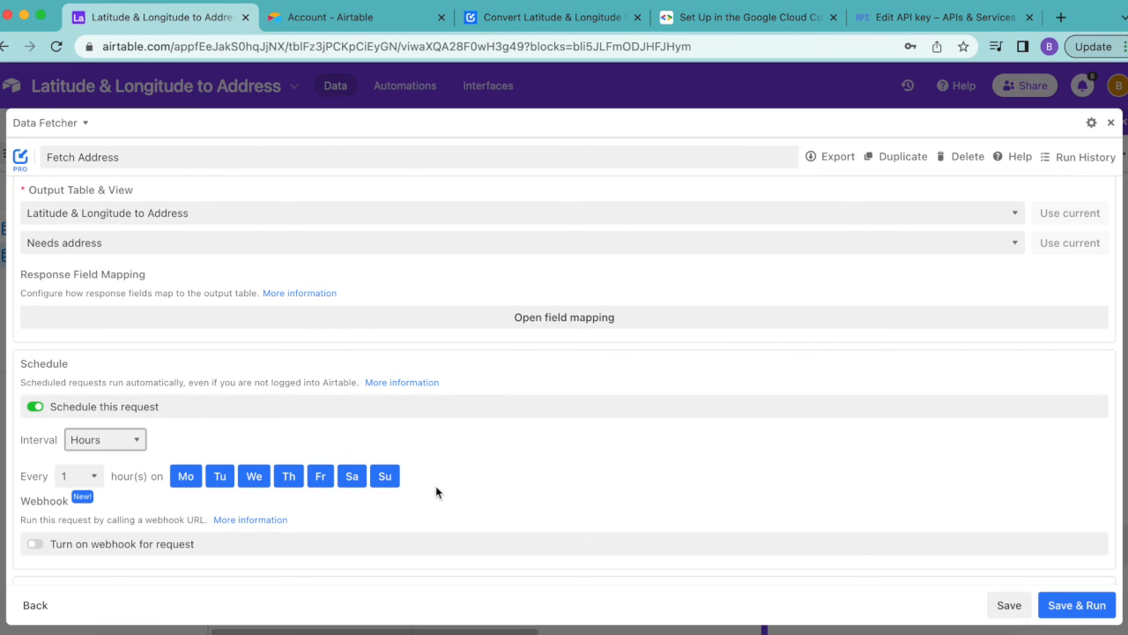
click(620, 452)
click(1023, 605)
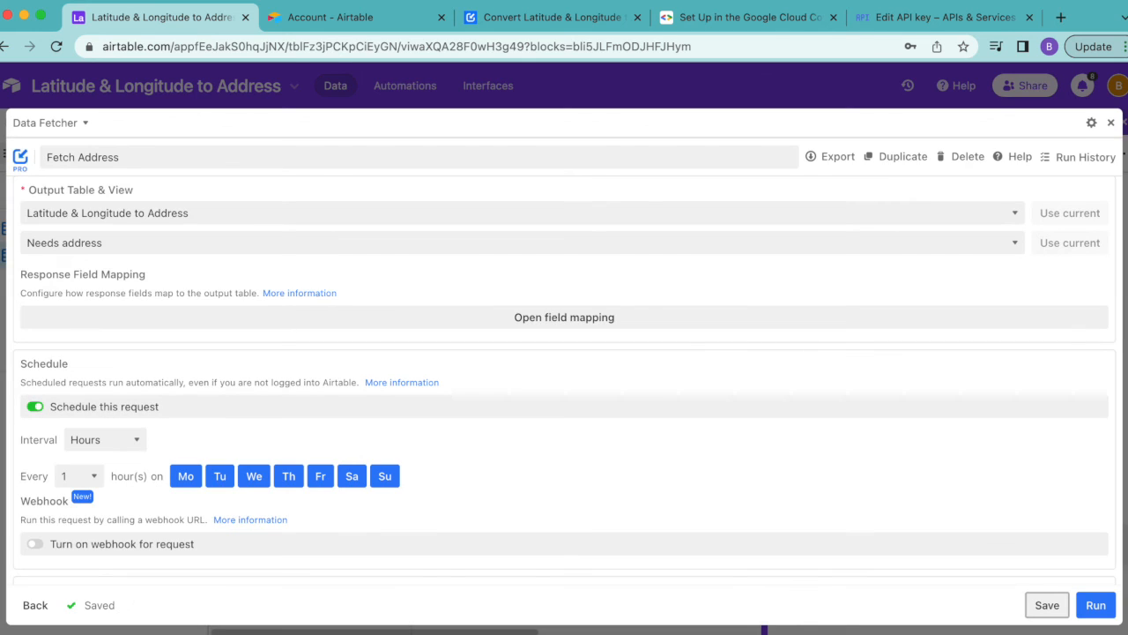
click(1111, 122)
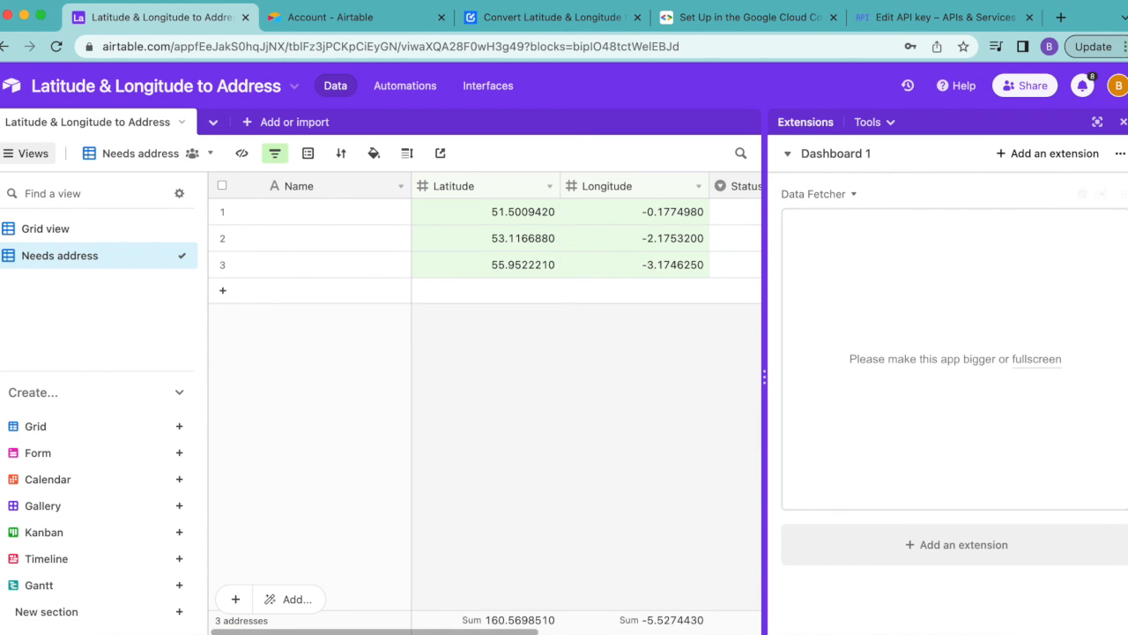
click(1123, 123)
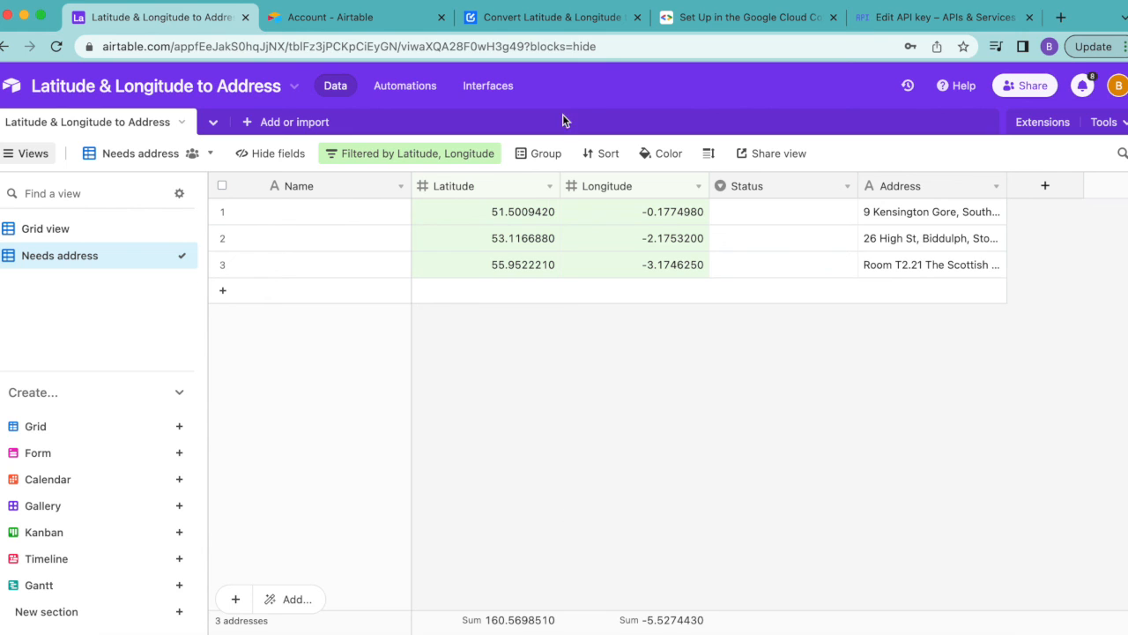
Switch to the Data Fetcher blog tutorial on converting latitude and longitude to addresses and skim its setup instructions
click(527, 27)
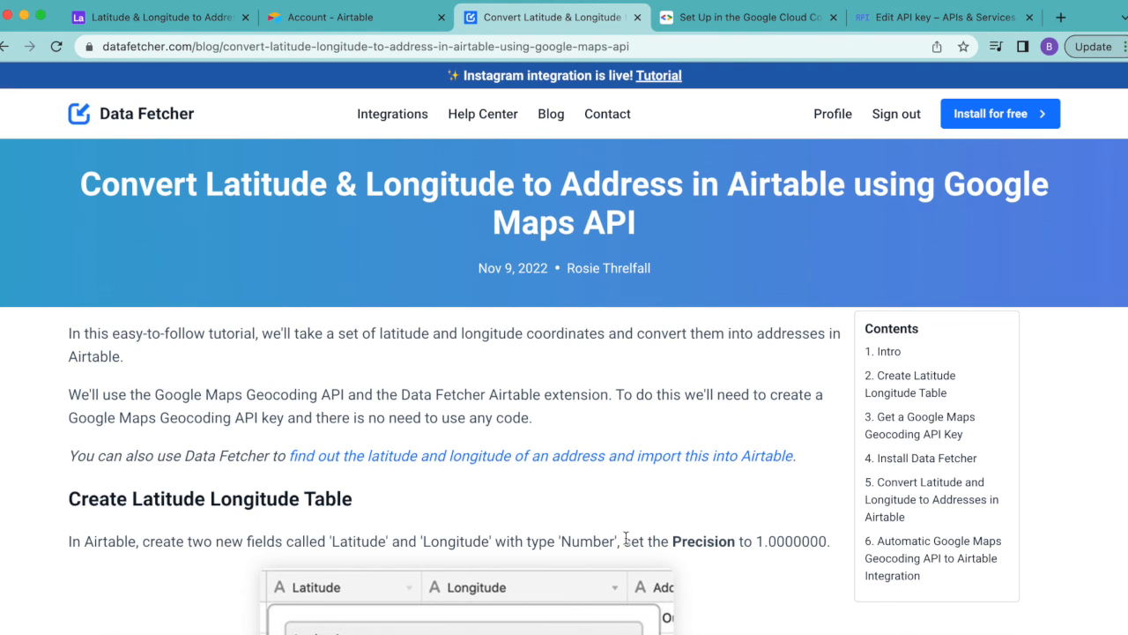
scroll(626, 537, down, 15)
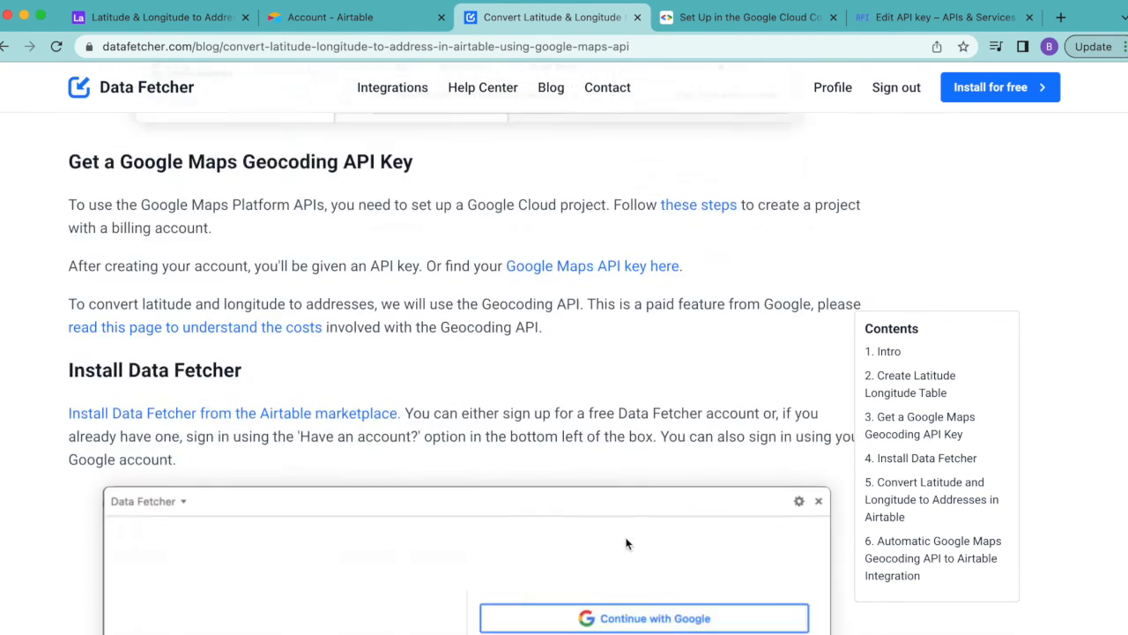
scroll(626, 543, down, 15)
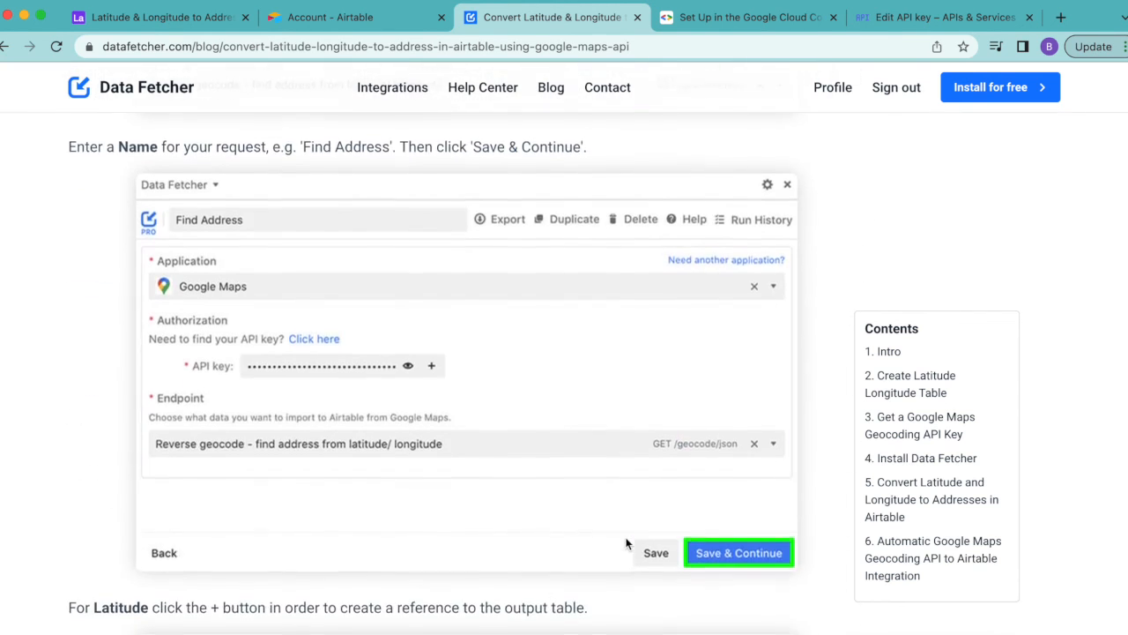